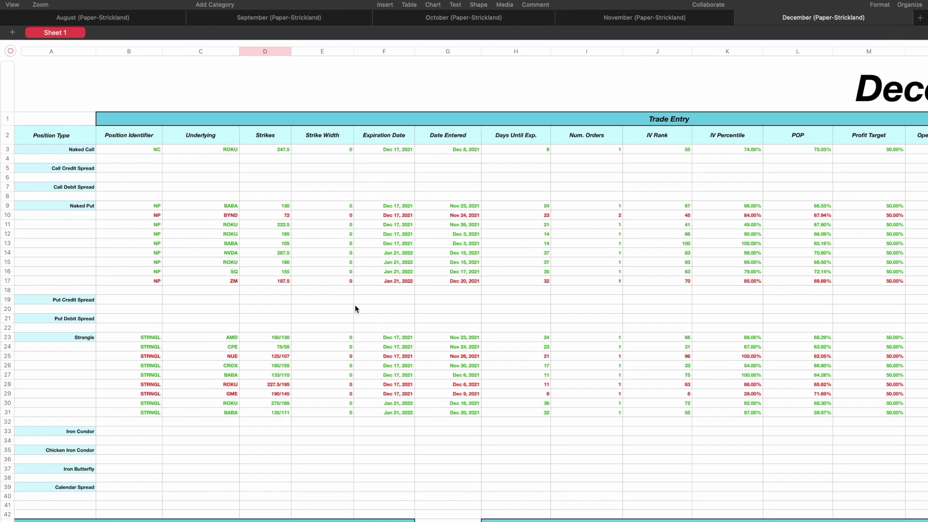
# - Examine December's Portfolio Statistics, highlighting the start-of-month balance, the current account balance and this year's total P/L
pyautogui.scroll(-10, 355, 306)
pyautogui.scroll(5, 215, 332)
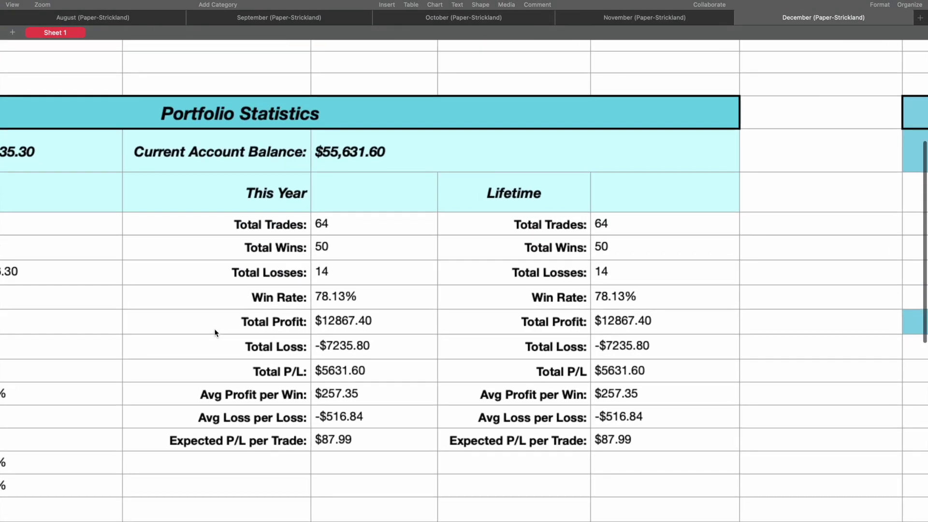
pyautogui.scroll(-3, 215, 333)
pyautogui.scroll(3, 215, 332)
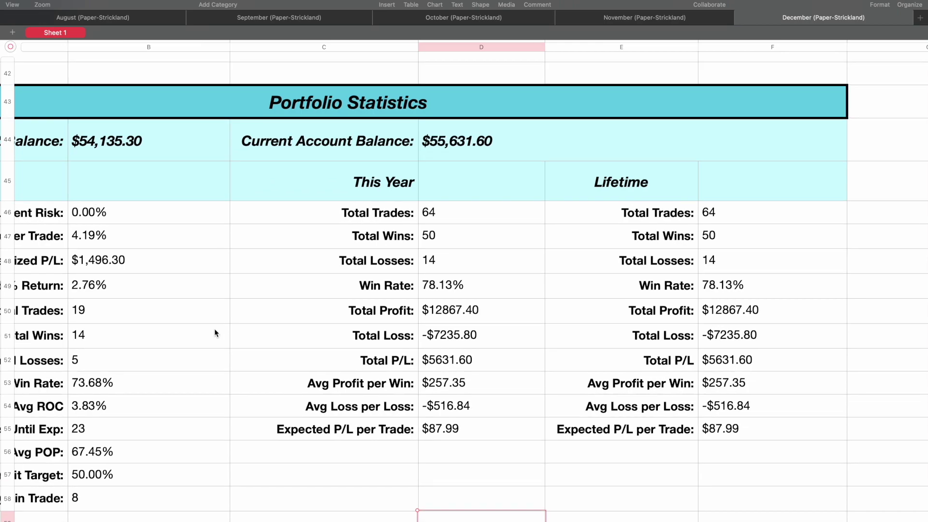
pyautogui.scroll(-3, 215, 332)
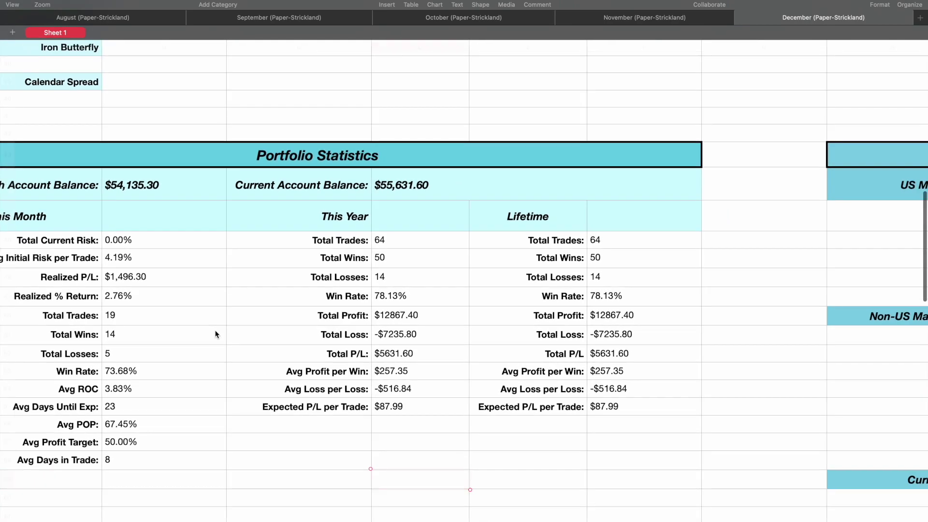
pyautogui.scroll(3, 215, 332)
pyautogui.click(166, 160)
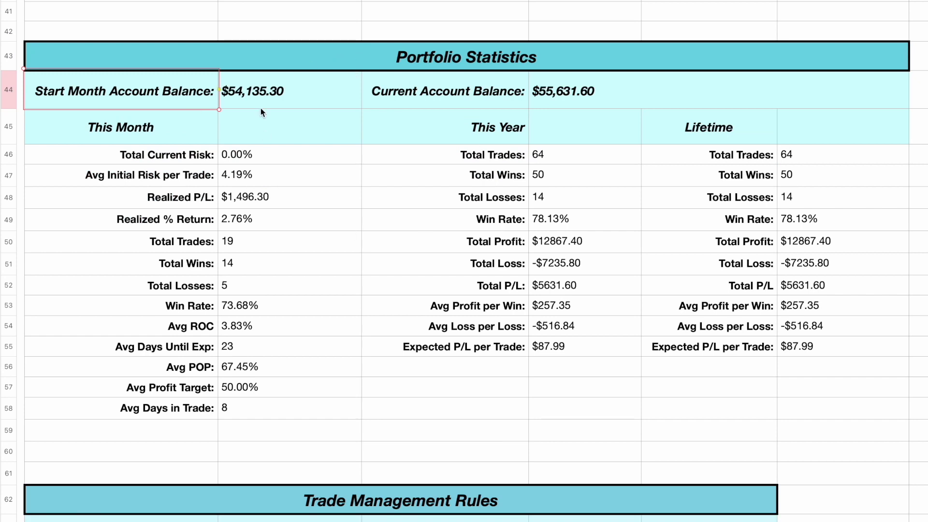
pyautogui.click(241, 99)
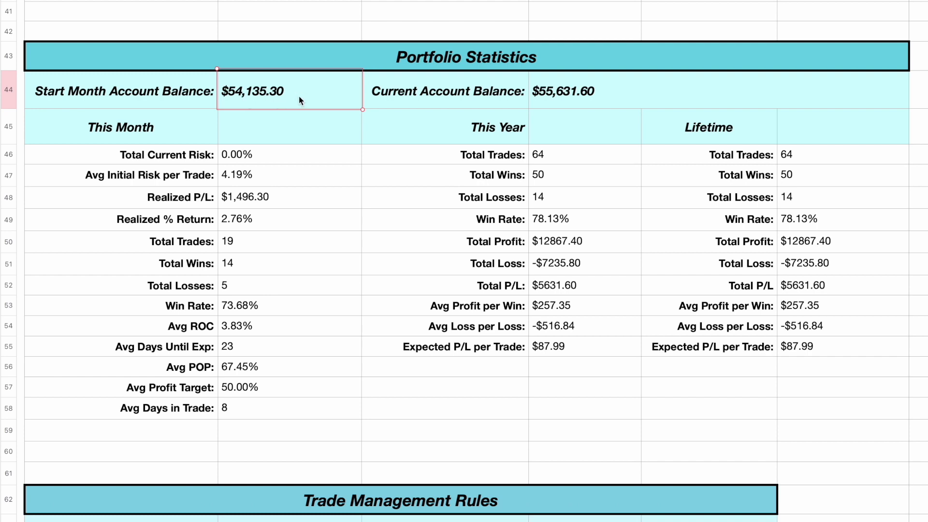
pyautogui.keyDown('super'); pyautogui.click(549, 92); pyautogui.keyUp('super')
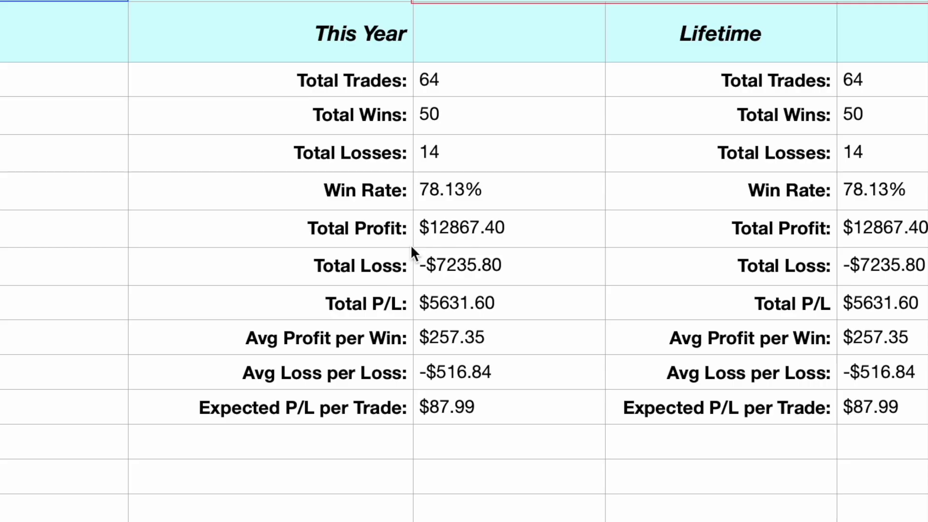
pyautogui.click(547, 285)
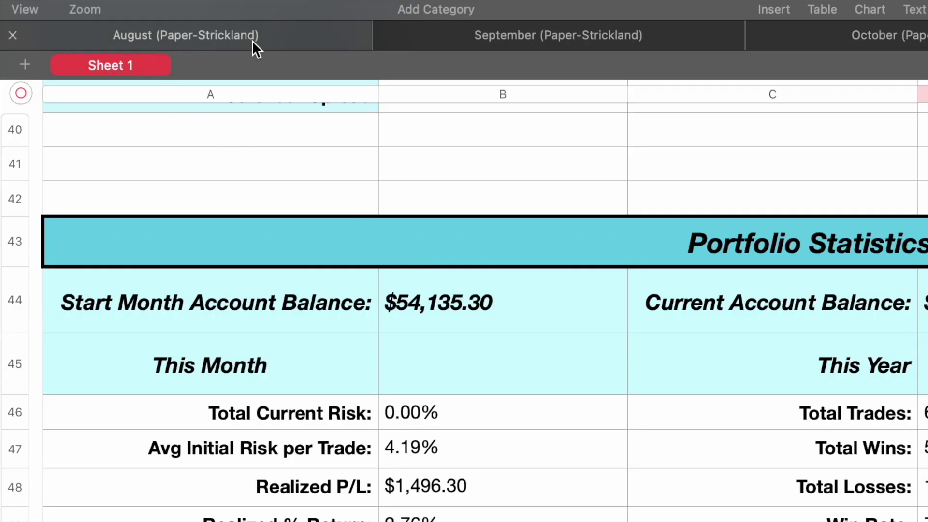
# - Open the August spreadsheet and review its starting balance and This Month statistics, ending on the realized P/L
pyautogui.click(272, 38)
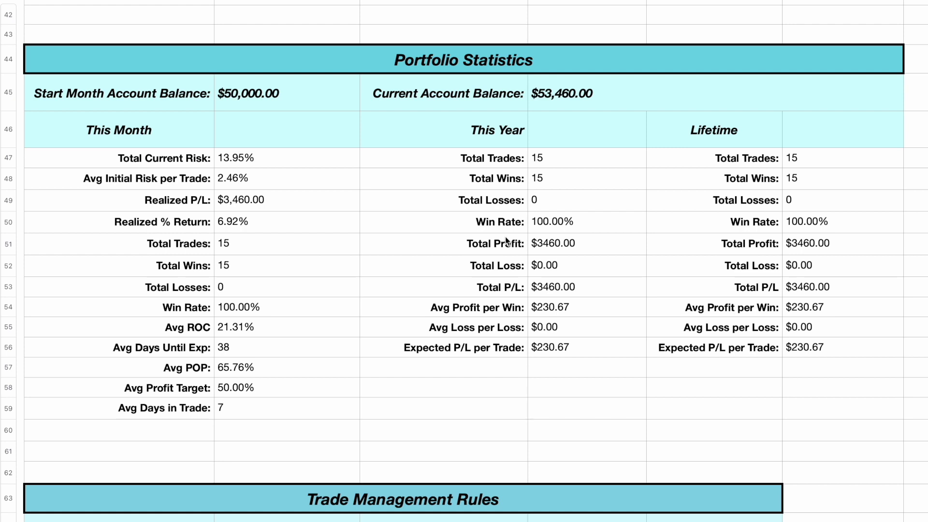
pyautogui.click(296, 100)
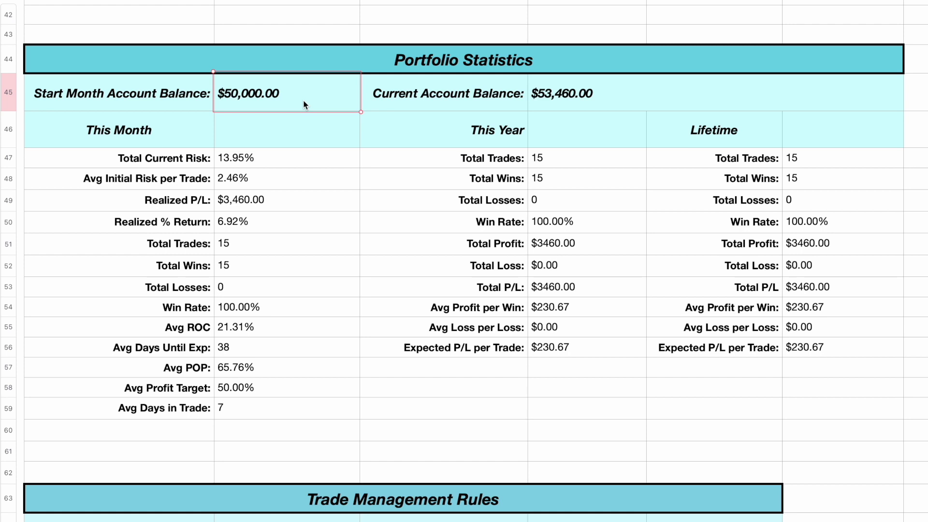
pyautogui.moveTo(182, 126); pyautogui.dragTo(252, 395)
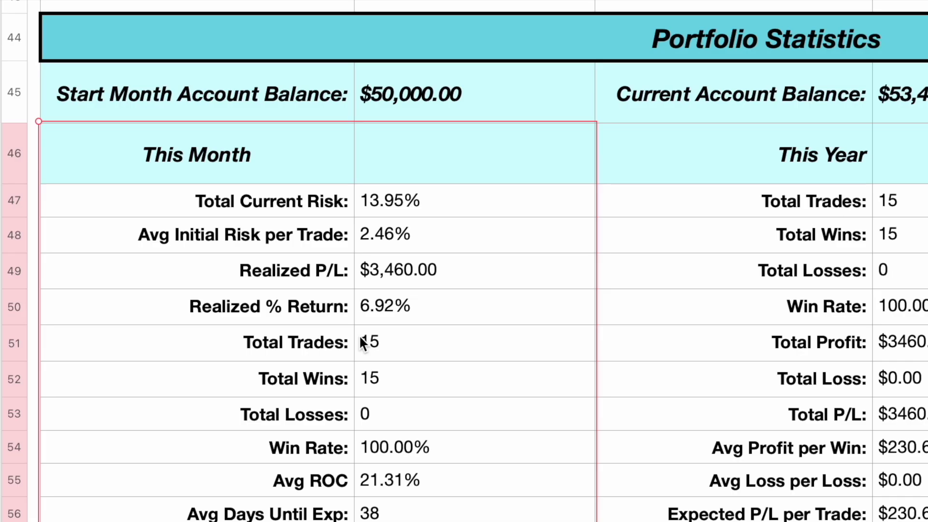
pyautogui.click(463, 281)
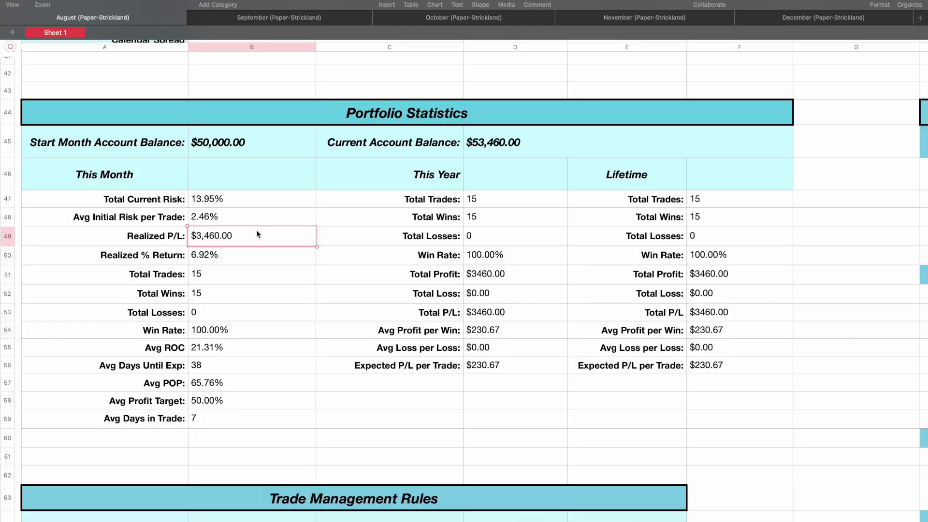
# - Review August's trade entries and highlight the strangle positions from GME to UAL
pyautogui.scroll(10, 256, 234)
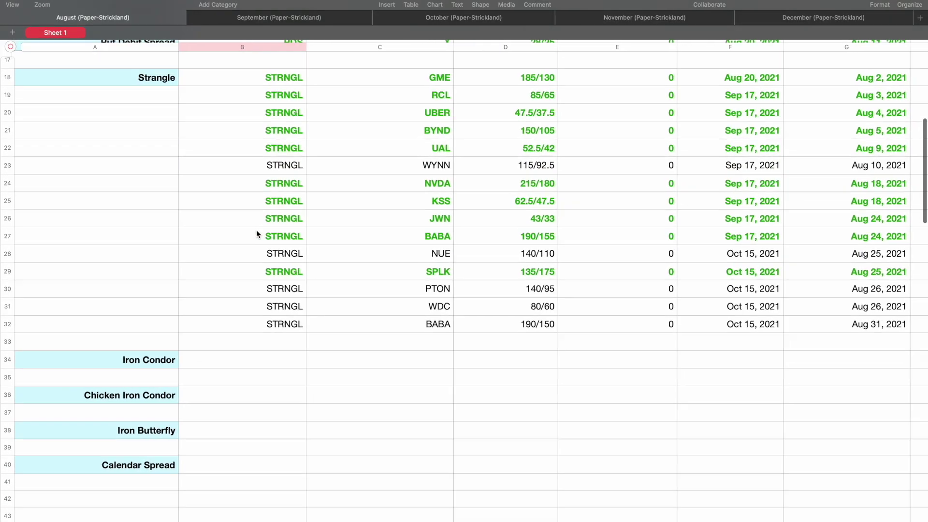
pyautogui.scroll(-5, 256, 231)
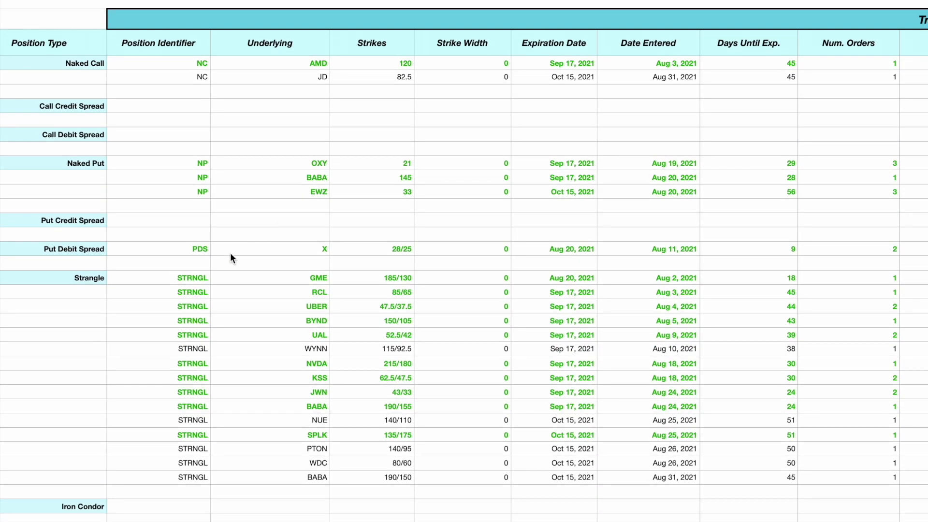
pyautogui.click(159, 239)
pyautogui.moveTo(188, 274); pyautogui.dragTo(319, 335)
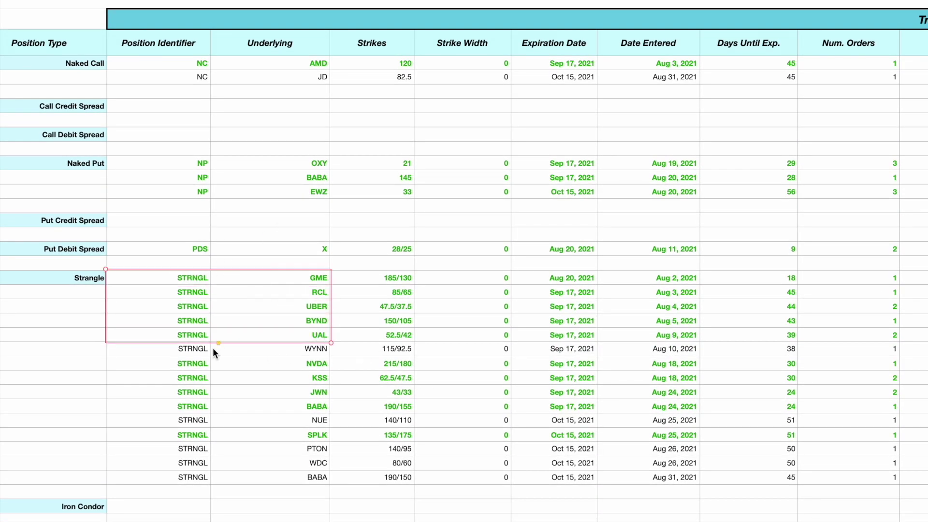
# - Check the WYNN strangle's strikes and entry date, and highlight August's trade entries from position identifier through strike width
pyautogui.moveTo(187, 350); pyautogui.dragTo(291, 358)
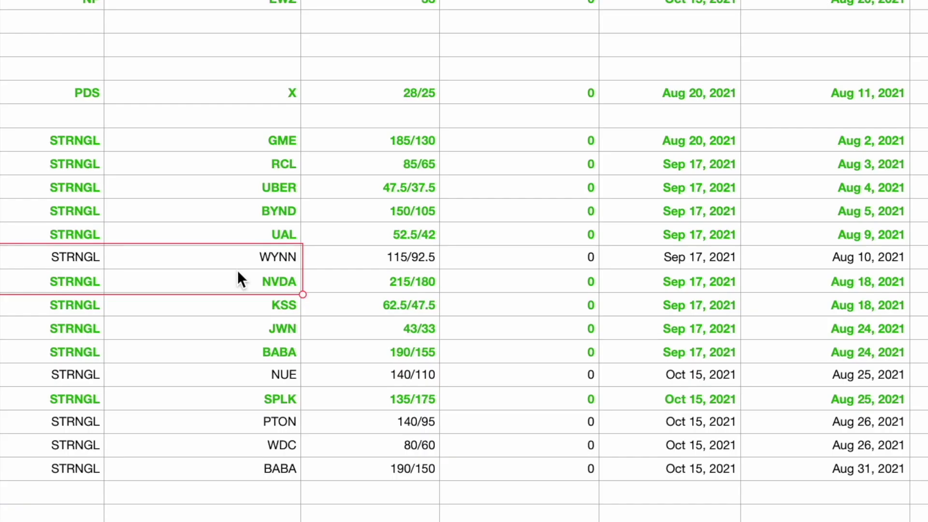
pyautogui.click(260, 376)
pyautogui.moveTo(206, 351); pyautogui.dragTo(227, 349)
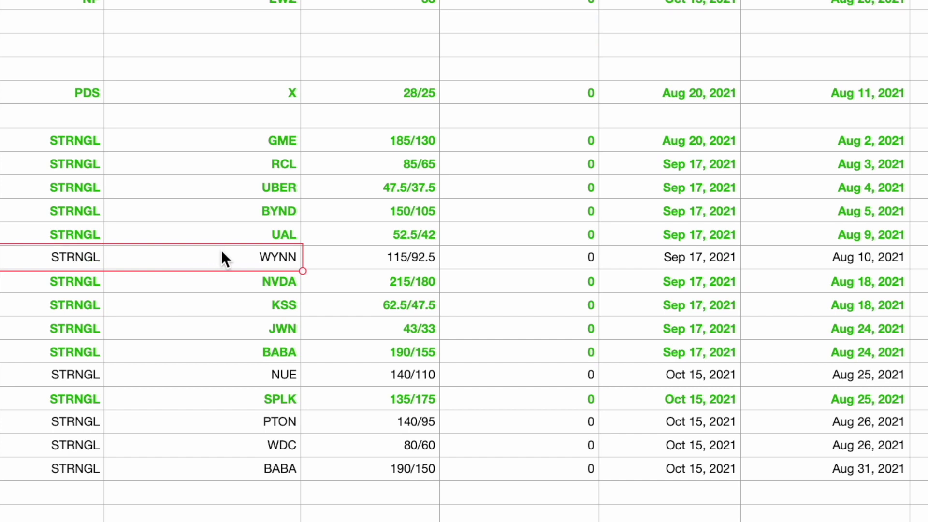
pyautogui.click(384, 257)
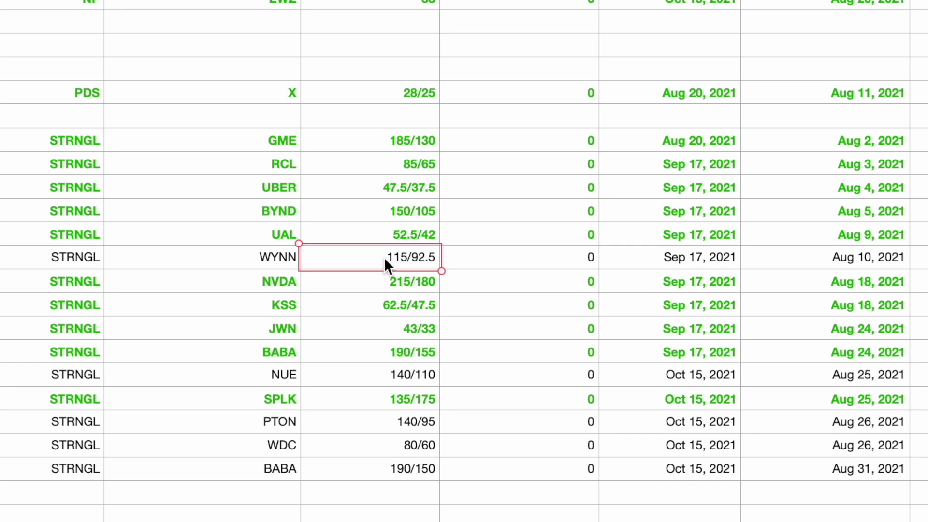
pyautogui.click(803, 263)
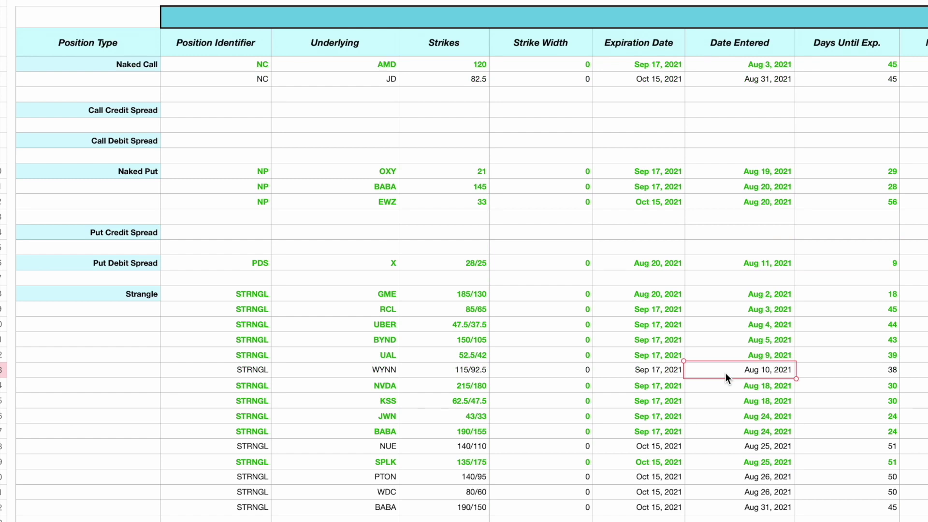
pyautogui.moveTo(236, 62); pyautogui.dragTo(509, 514)
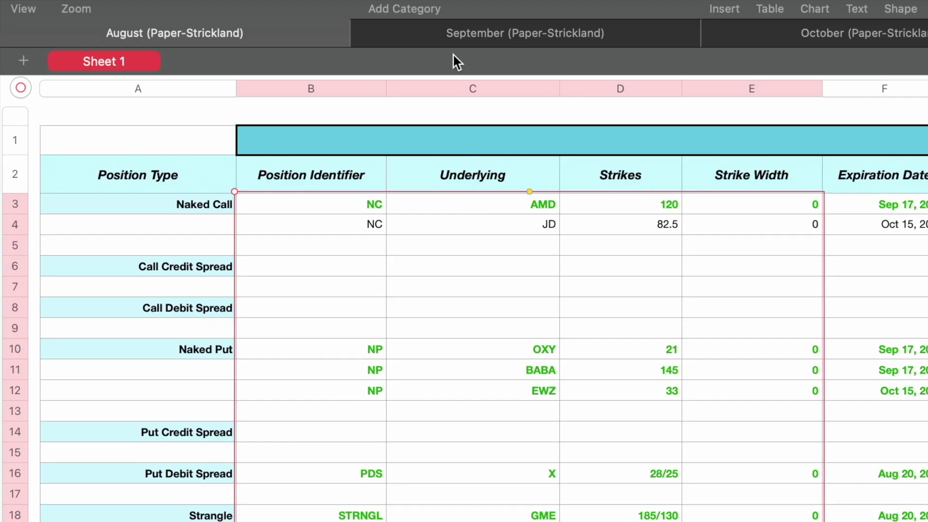
# - Open the September spreadsheet, check this month's realized P/L in Portfolio Statistics and bring up the trade entries
pyautogui.click(477, 39)
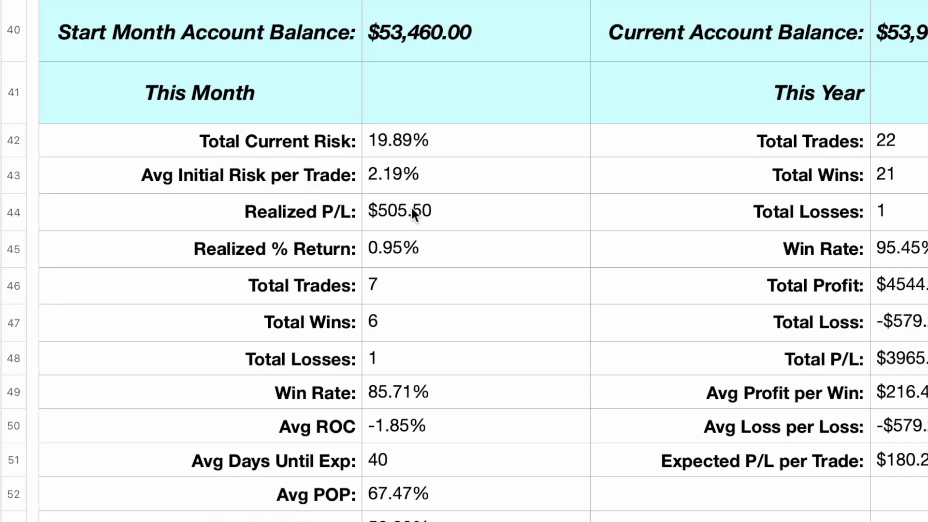
pyautogui.click(438, 212)
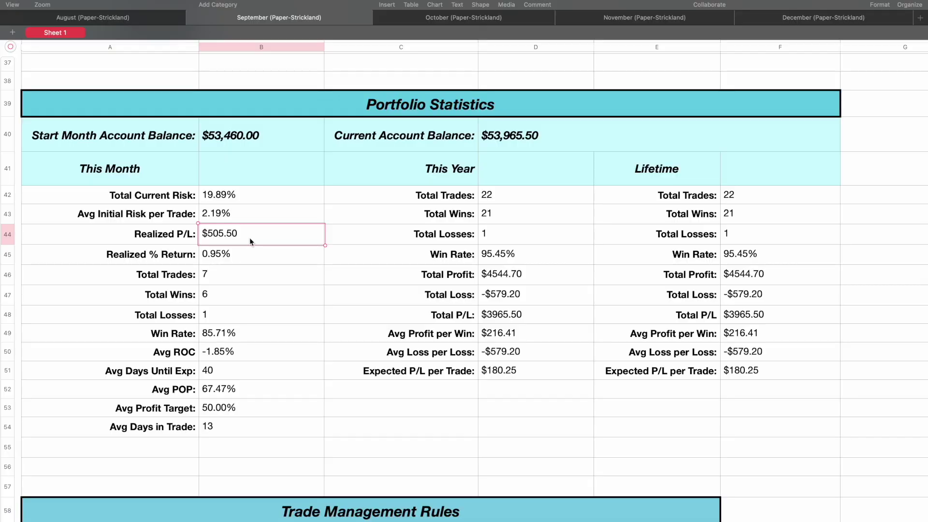
pyautogui.scroll(10, 356, 205)
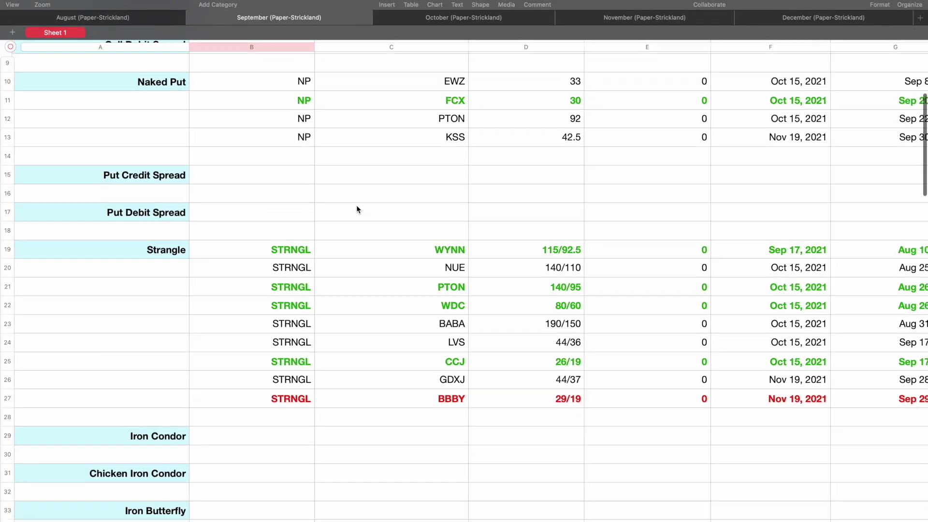
pyautogui.scroll(-5, 356, 204)
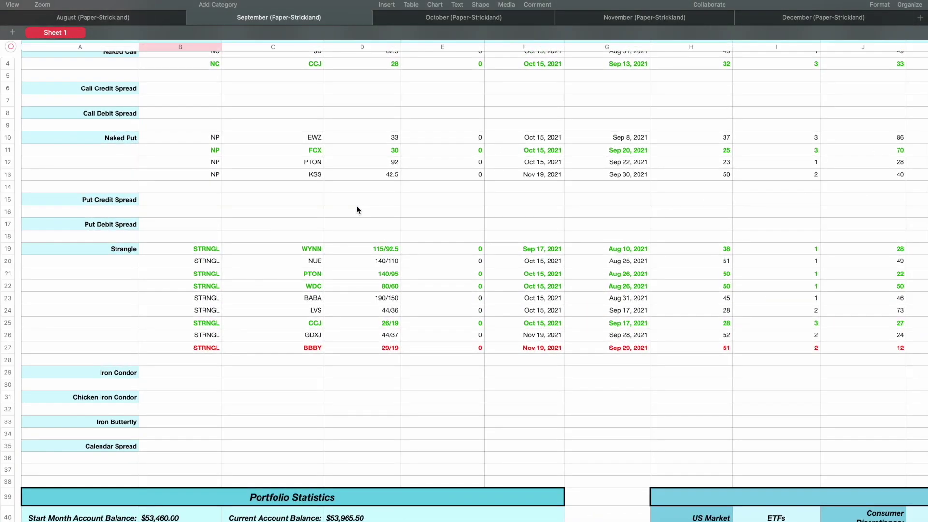
# - Highlight September's BBBY strangle and follow its row across to the P/L from closing the trade
pyautogui.scroll(-3, 356, 205)
pyautogui.moveTo(187, 348); pyautogui.dragTo(370, 352)
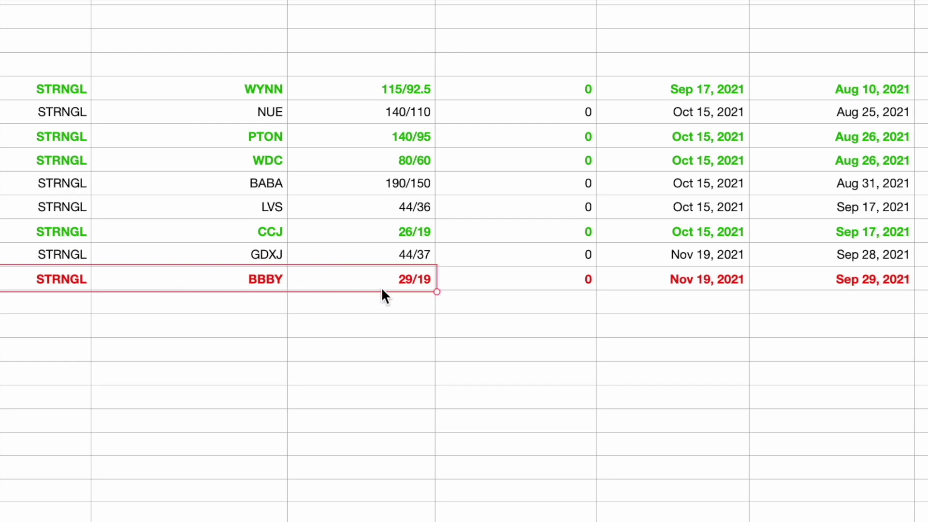
pyautogui.hscroll(15, 672, 292)
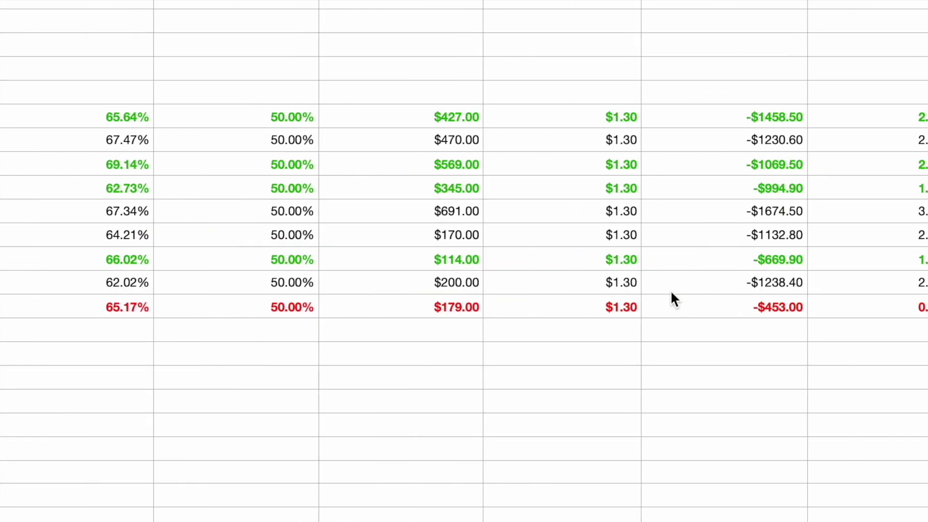
pyautogui.hscroll(10, 674, 300)
pyautogui.hscroll(20, 672, 293)
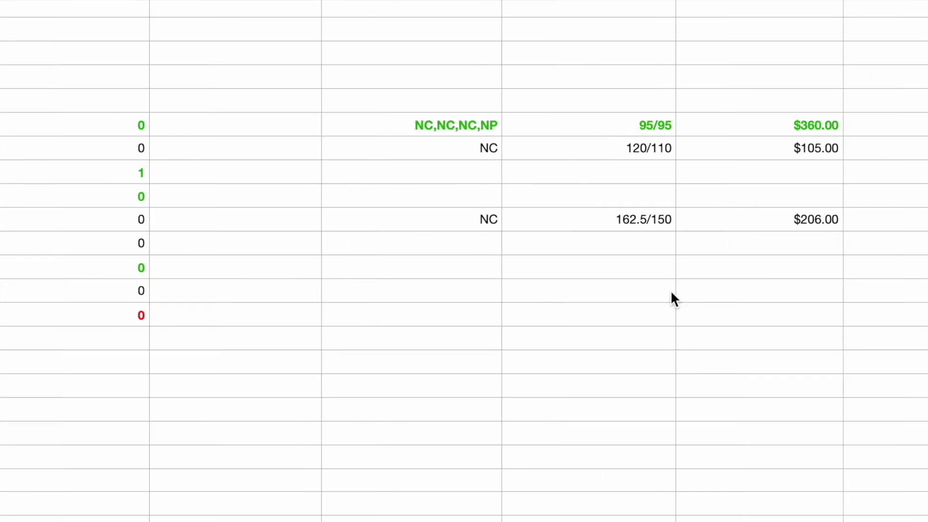
pyautogui.hscroll(12, 672, 293)
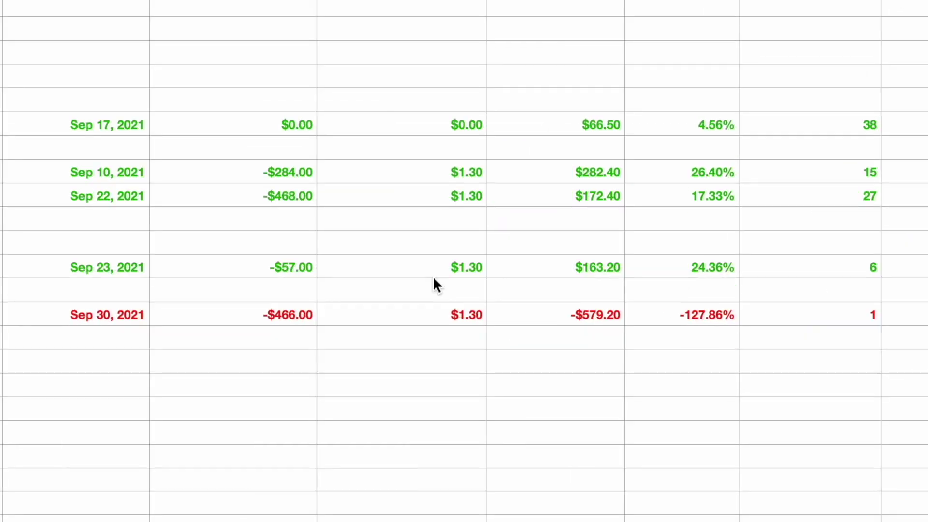
pyautogui.click(522, 307)
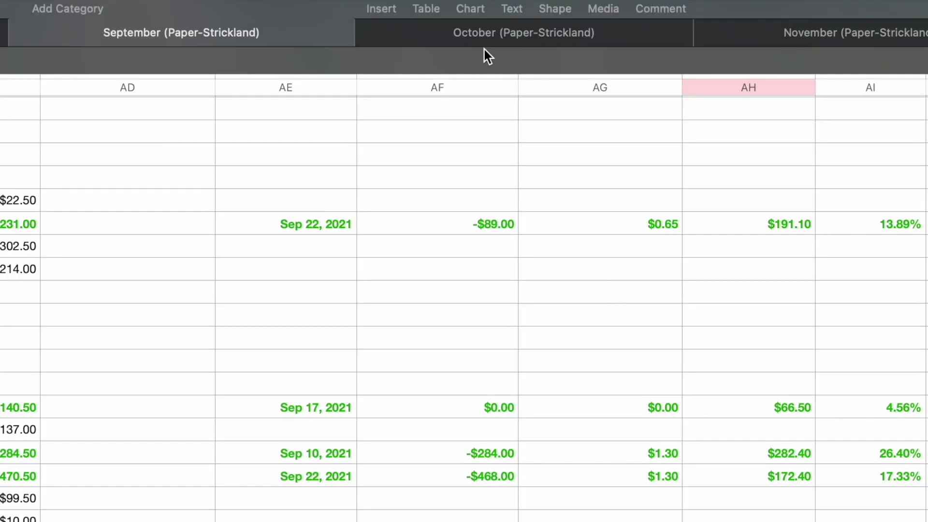
# - Open the October spreadsheet, check this month's realized P/L in Portfolio Statistics and bring up the trade entries
pyautogui.click(479, 33)
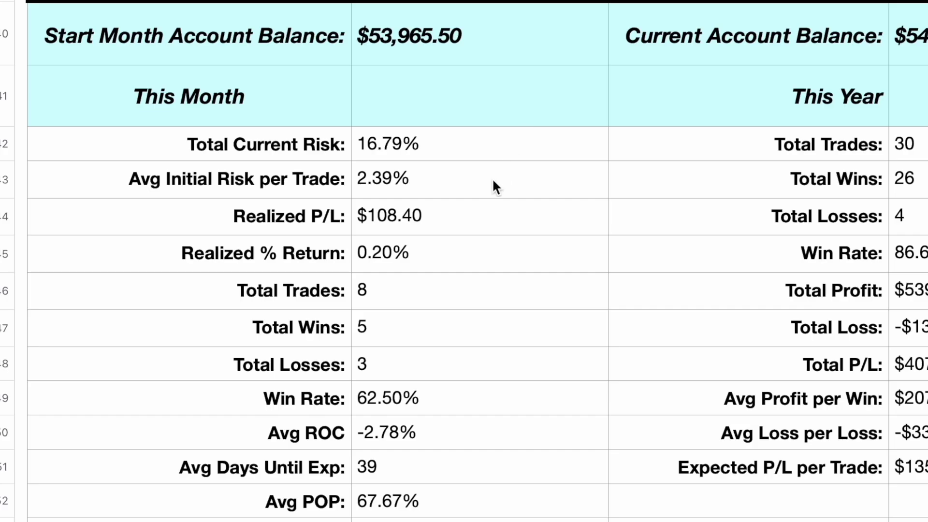
pyautogui.click(285, 175)
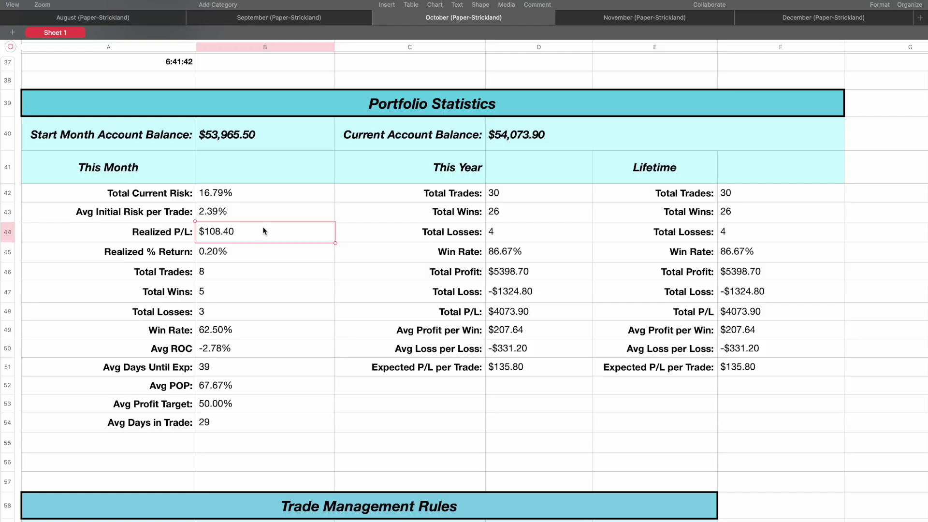
pyautogui.scroll(15, 358, 179)
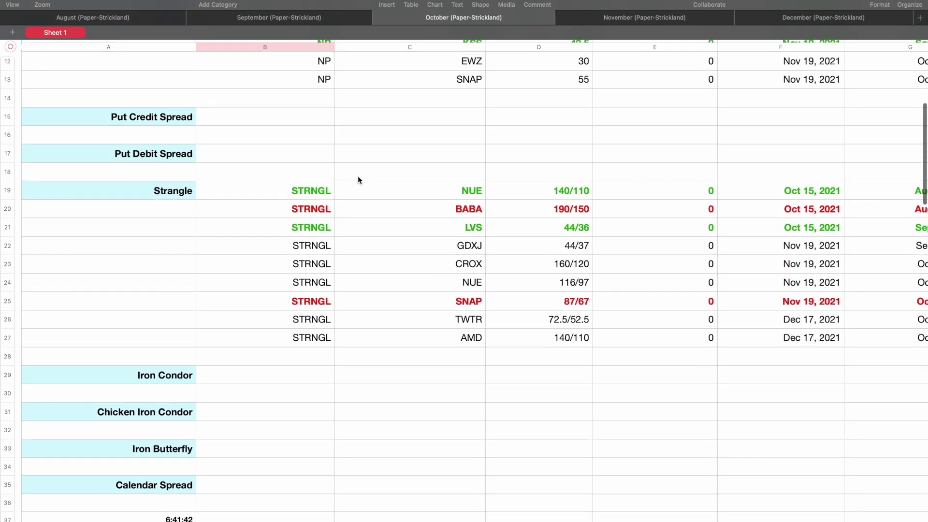
pyautogui.scroll(-5, 358, 176)
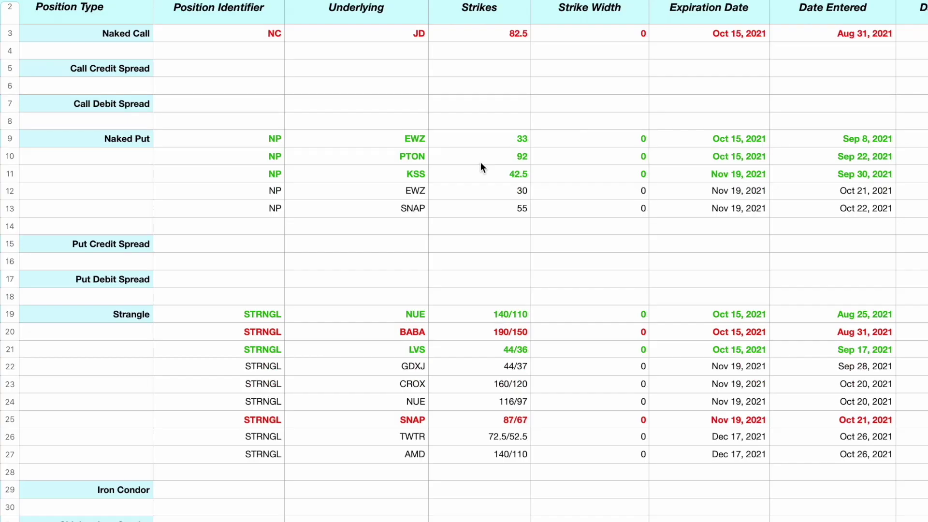
# - Examine October's losing trades: the JD naked call and the BABA and SNAP strangles
pyautogui.scroll(1, 480, 161)
pyautogui.click(390, 61)
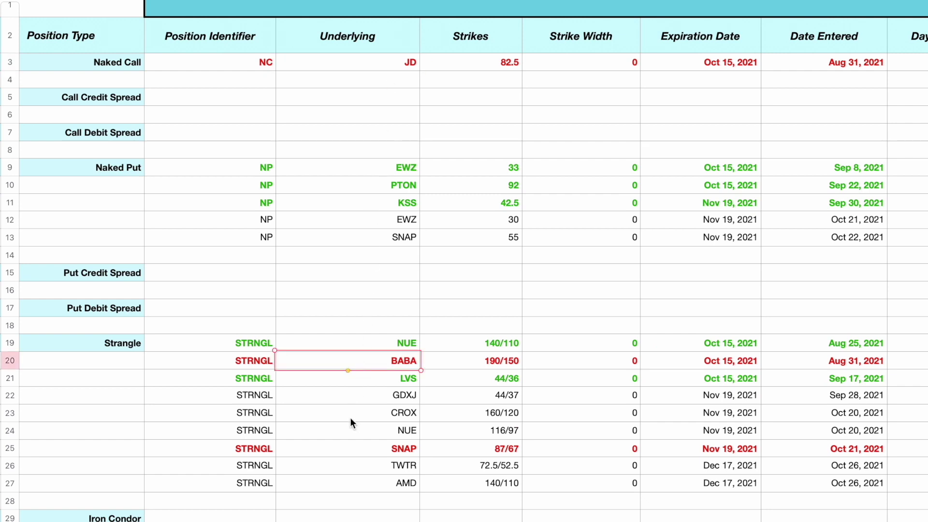
pyautogui.click(346, 451)
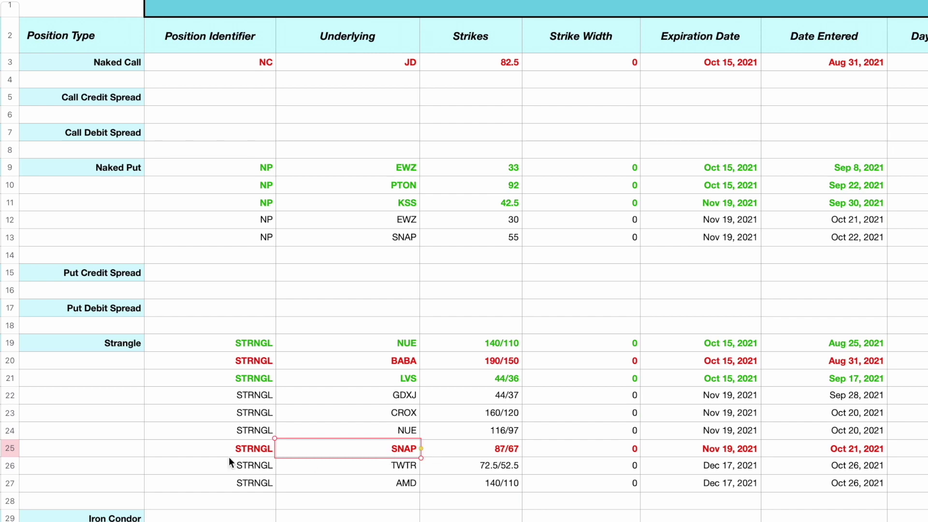
# - Highlight October's SNAP strangle row and follow it across to its realized P/L in Trade Exit
pyautogui.click(17, 448)
pyautogui.hscroll(15, 655, 430)
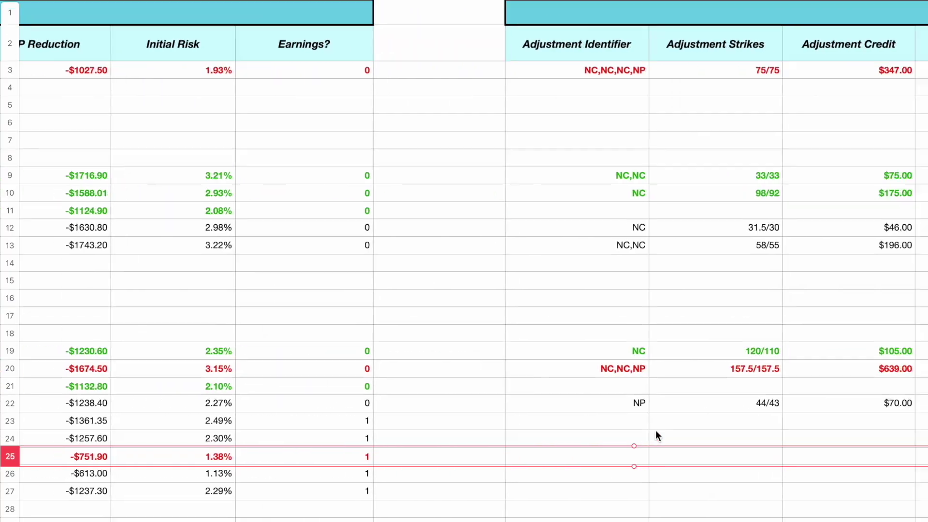
pyautogui.hscroll(10, 656, 430)
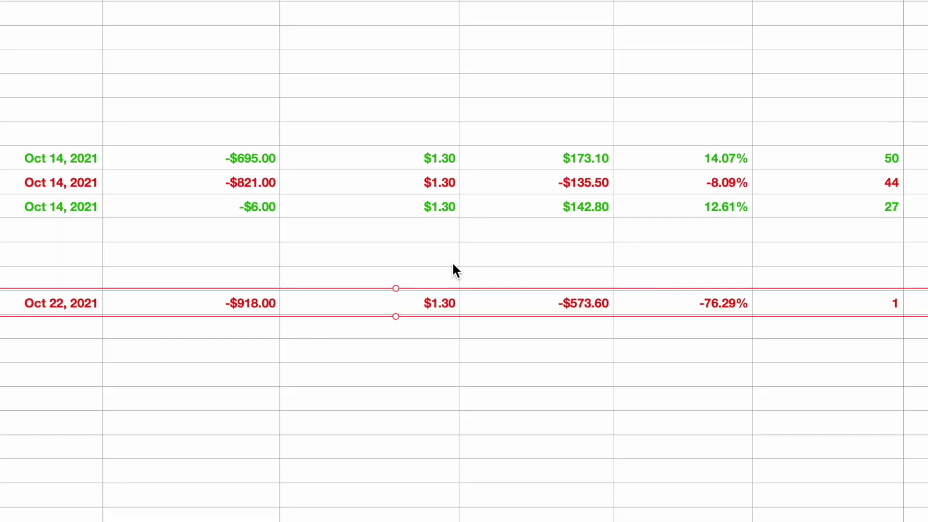
pyautogui.click(495, 301)
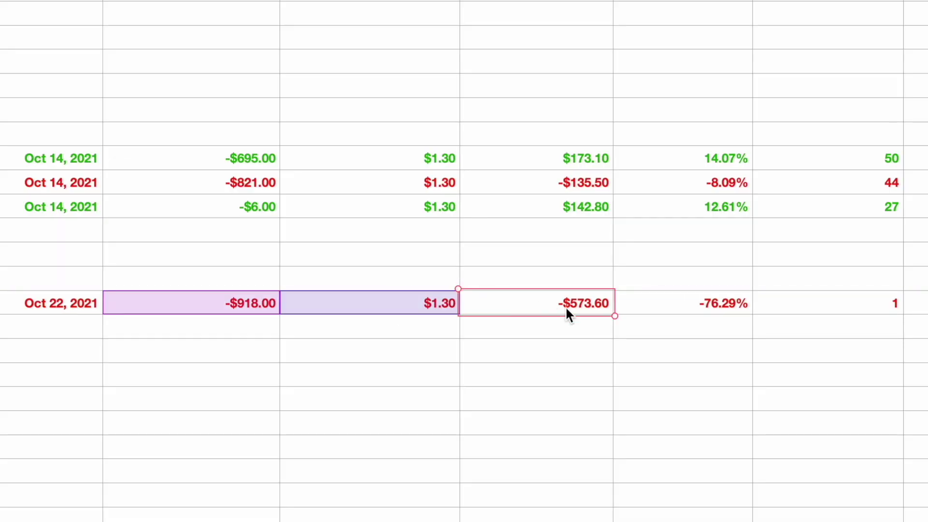
# - Check the realized P/L of October's BABA strangle and JD naked call in the Trade Exit section
pyautogui.click(528, 184)
pyautogui.scroll(10, 517, 189)
pyautogui.click(530, 102)
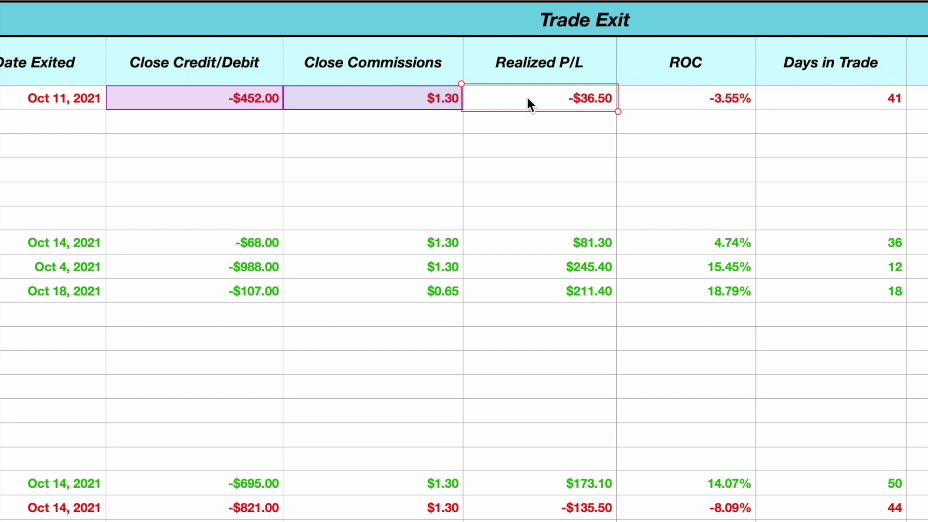
pyautogui.moveTo(593, 107)
pyautogui.scroll(-9, 546, 170)
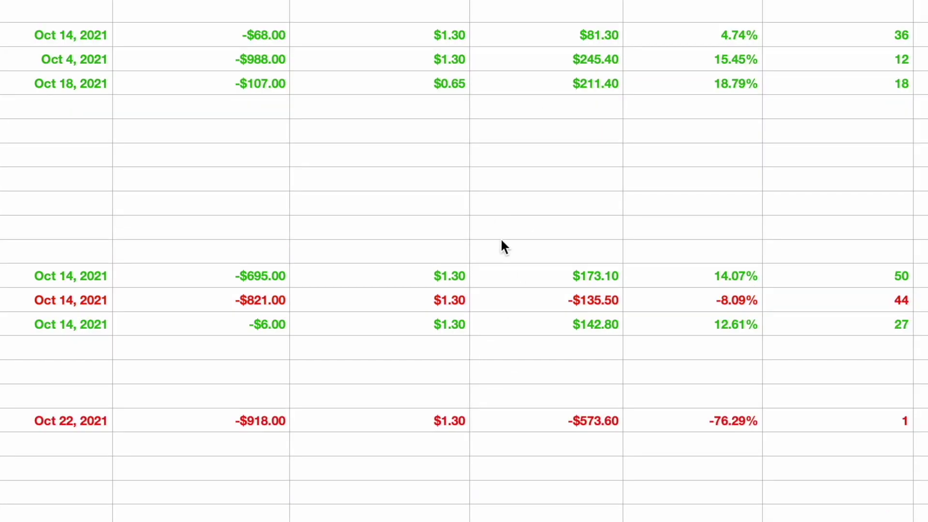
pyautogui.click(522, 300)
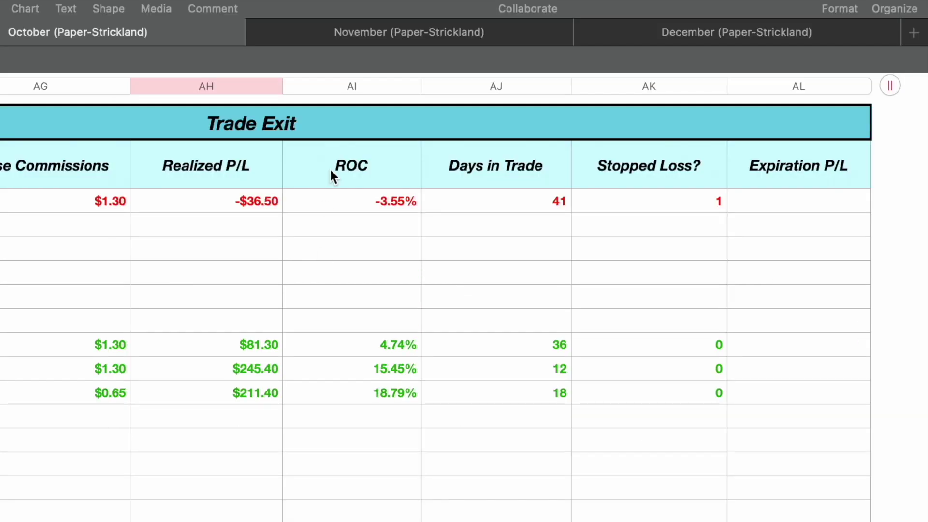
# - Open the November spreadsheet, check this month's realized P/L in Portfolio Statistics and bring up the trade entries
pyautogui.click(384, 35)
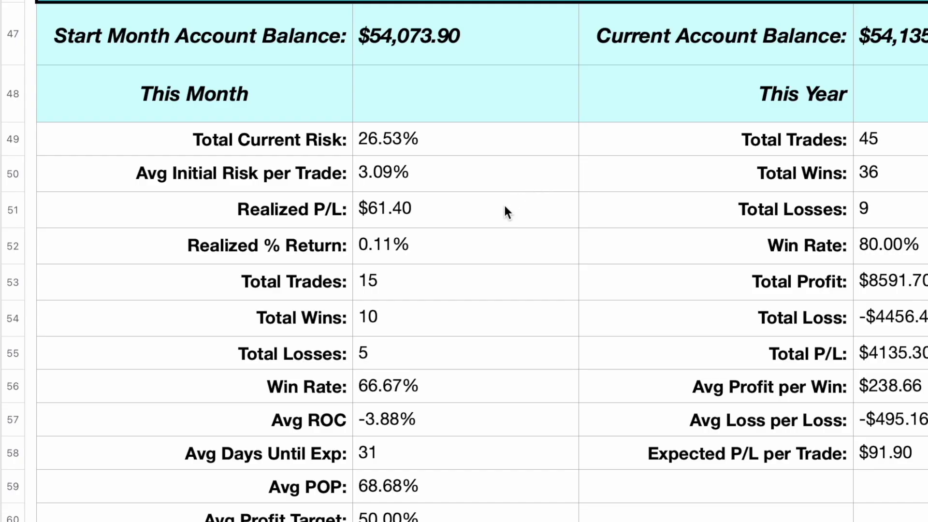
pyautogui.click(309, 192)
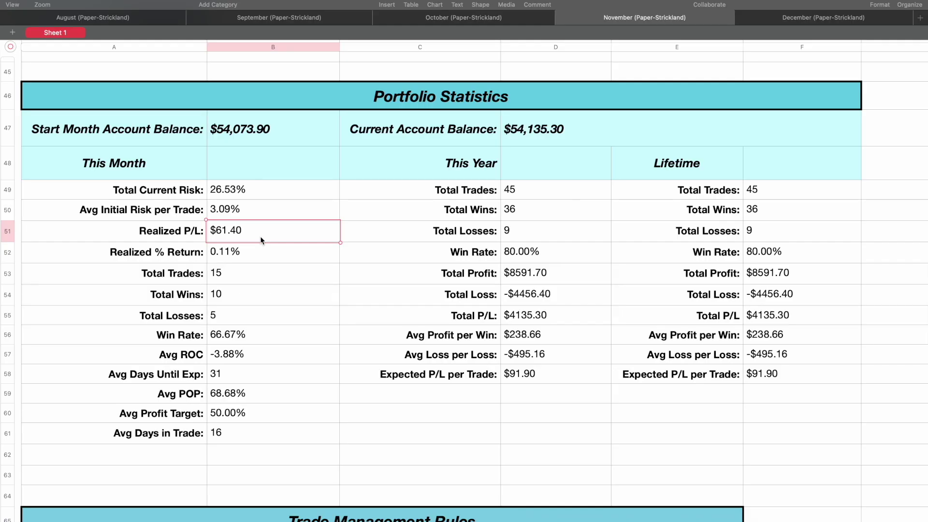
pyautogui.scroll(10, 260, 240)
pyautogui.scroll(2, 260, 240)
pyautogui.scroll(-3, 260, 240)
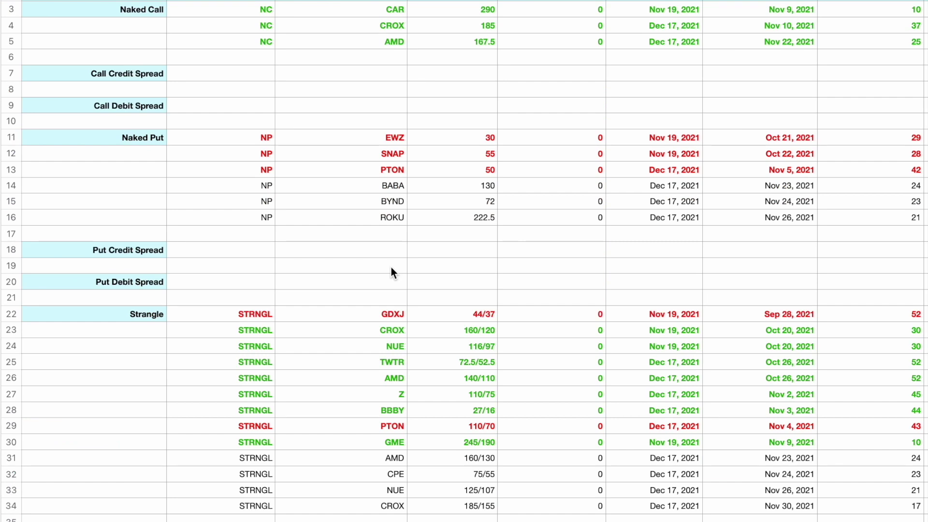
pyautogui.scroll(2, 391, 268)
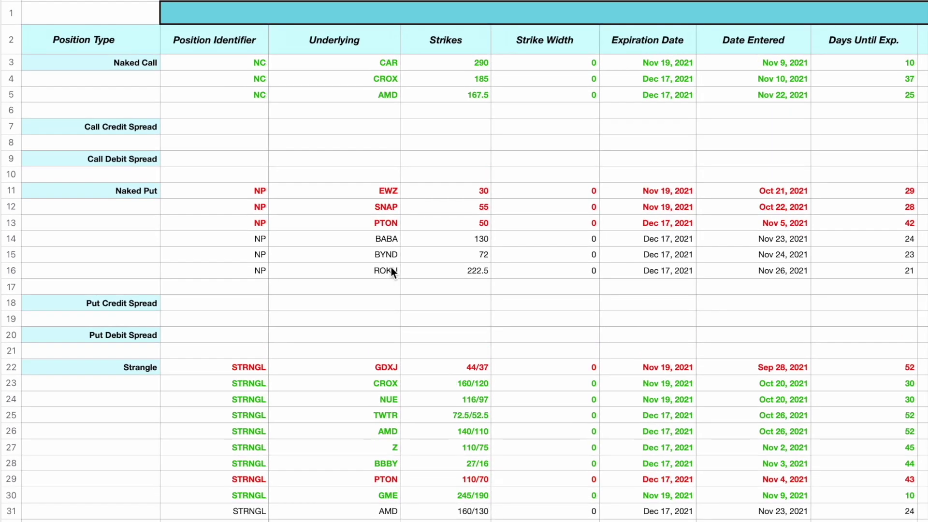
# - Check November's losing EWZ, SNAP and PTON naked puts and GDXJ and PTON strangles, and highlight the entries from underlying through strike width
pyautogui.click(351, 191)
pyautogui.click(344, 208)
pyautogui.click(343, 224)
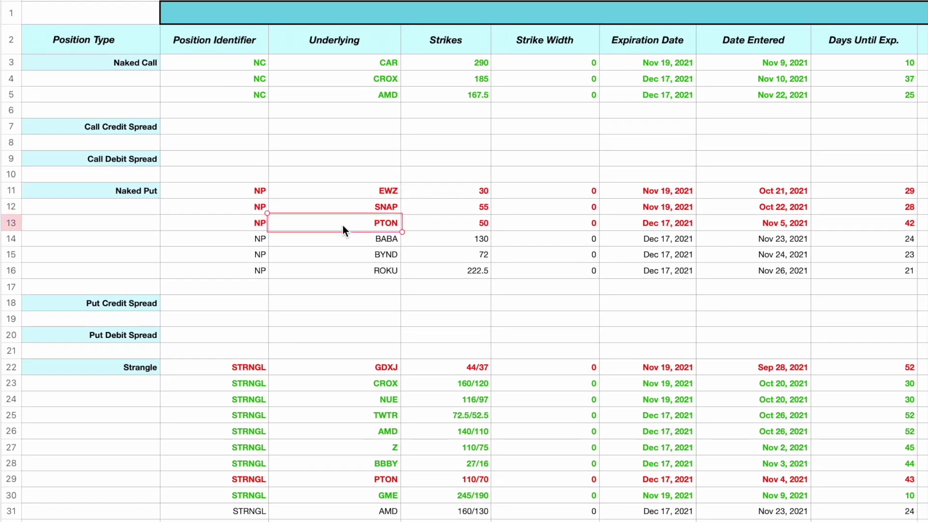
pyautogui.click(337, 365)
pyautogui.click(333, 479)
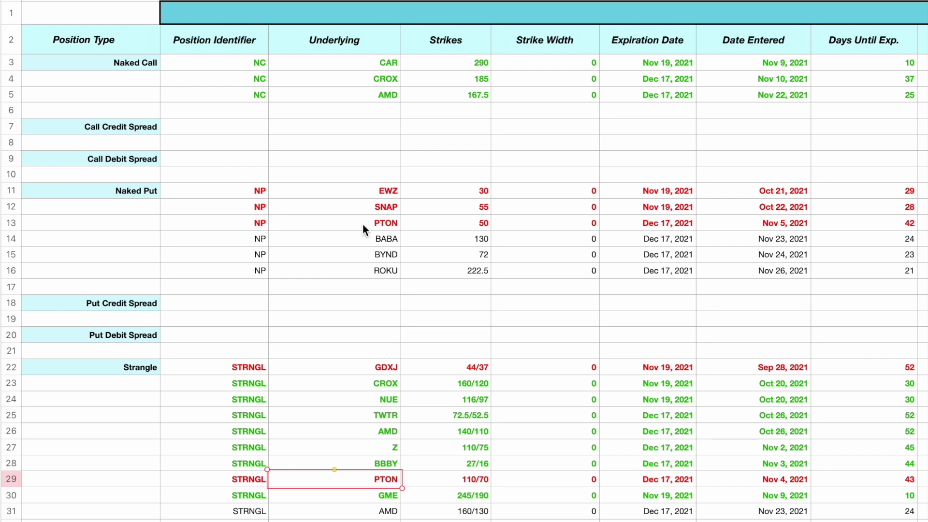
pyautogui.moveTo(363, 175); pyautogui.dragTo(533, 505)
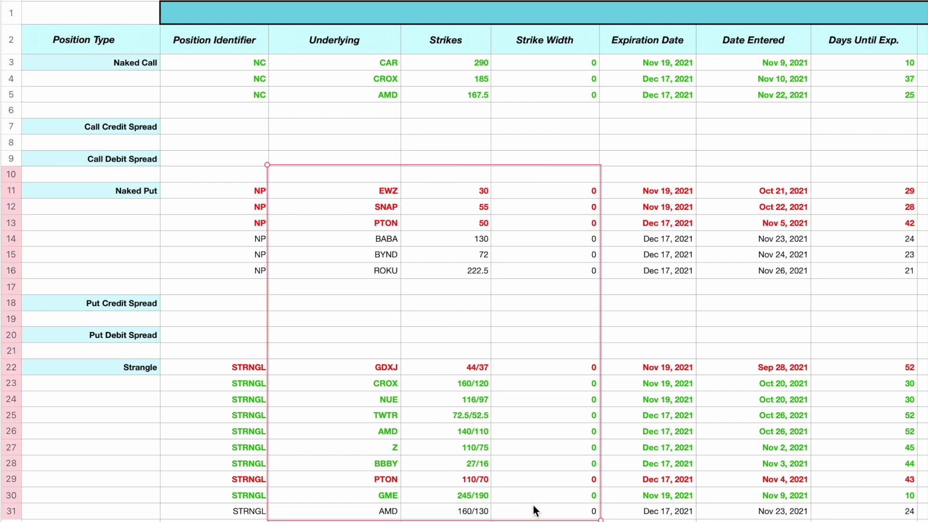
# - Return to November's Portfolio Statistics and select this month's realized P/L
pyautogui.scroll(-10, 532, 505)
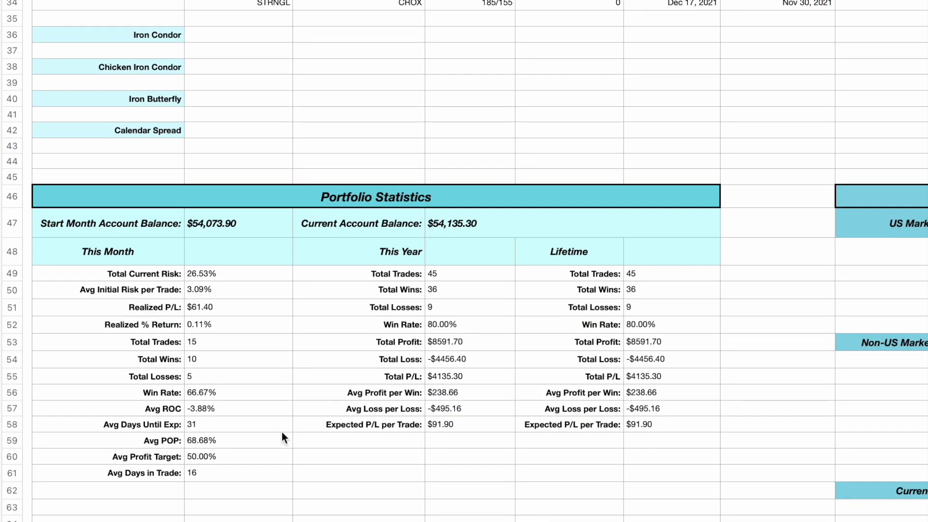
pyautogui.scroll(5, 283, 432)
pyautogui.hscroll(-2, 285, 410)
pyautogui.click(327, 262)
pyautogui.scroll(2, 327, 262)
pyautogui.hscroll(-2, 327, 261)
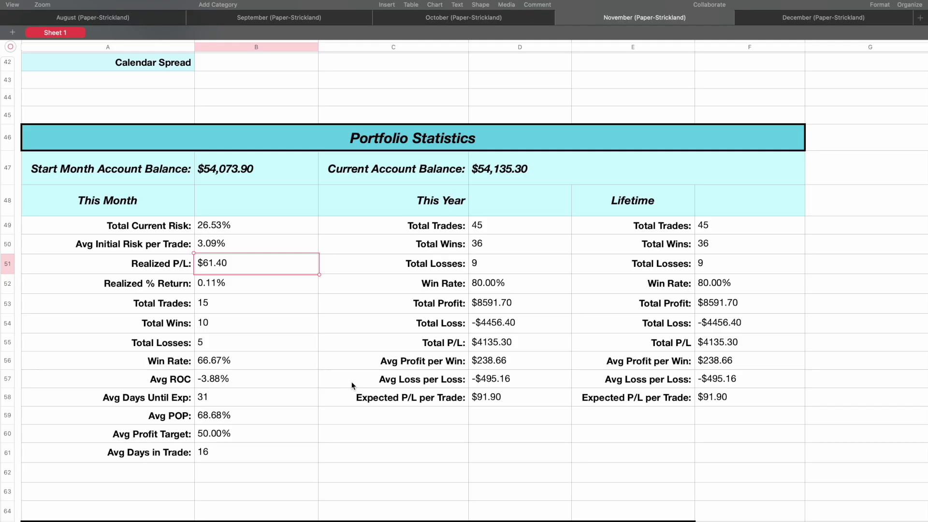
# - Open the December spreadsheet and check this month's realized P/L and realized percent return in Portfolio Statistics
pyautogui.click(766, 19)
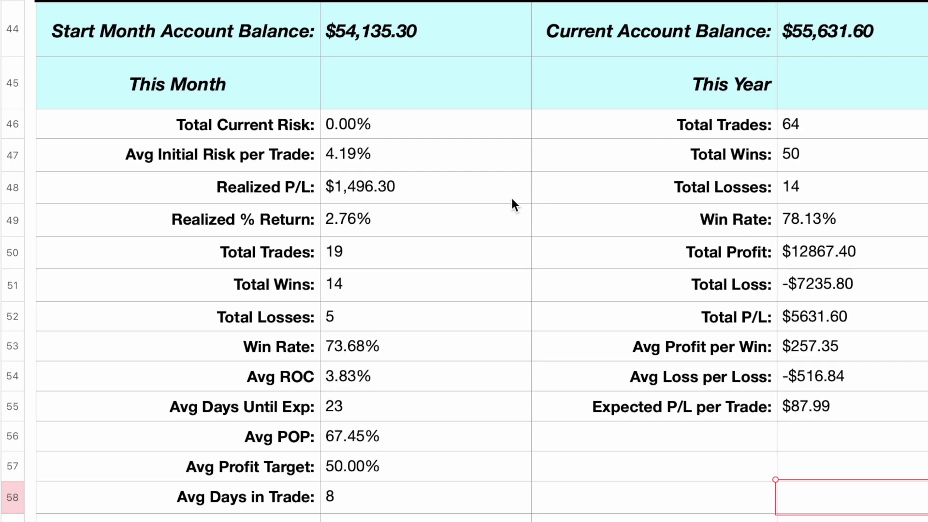
pyautogui.click(294, 246)
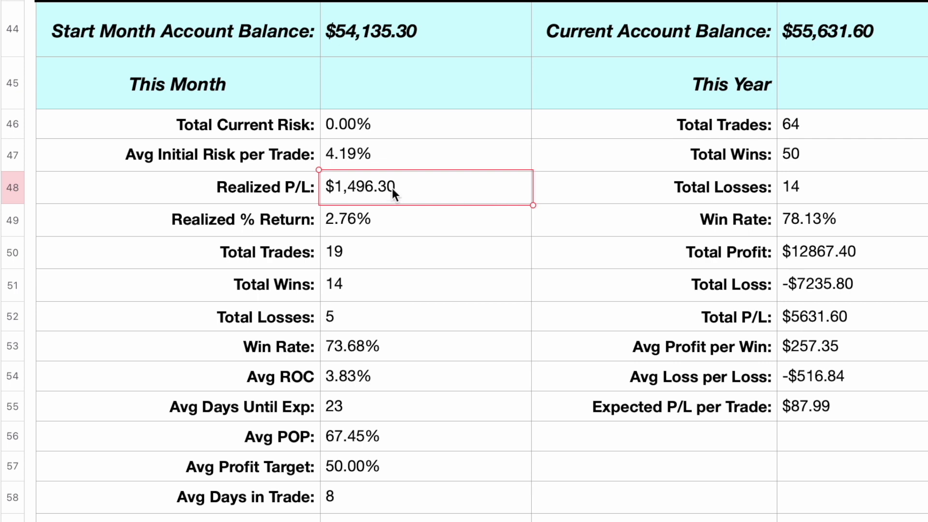
pyautogui.click(405, 223)
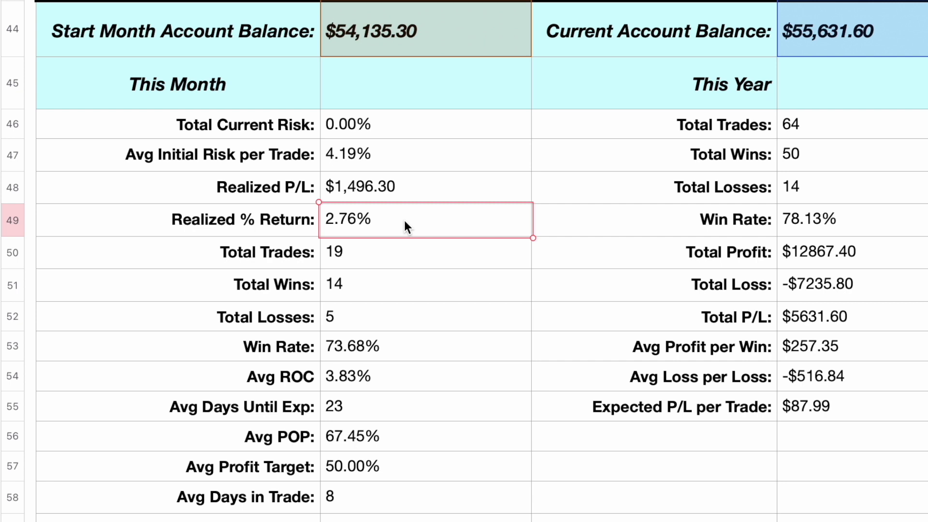
# - Check this year's total P/L in December's statistics and compare the This Year and Lifetime blocks by highlighting each
pyautogui.click(804, 318)
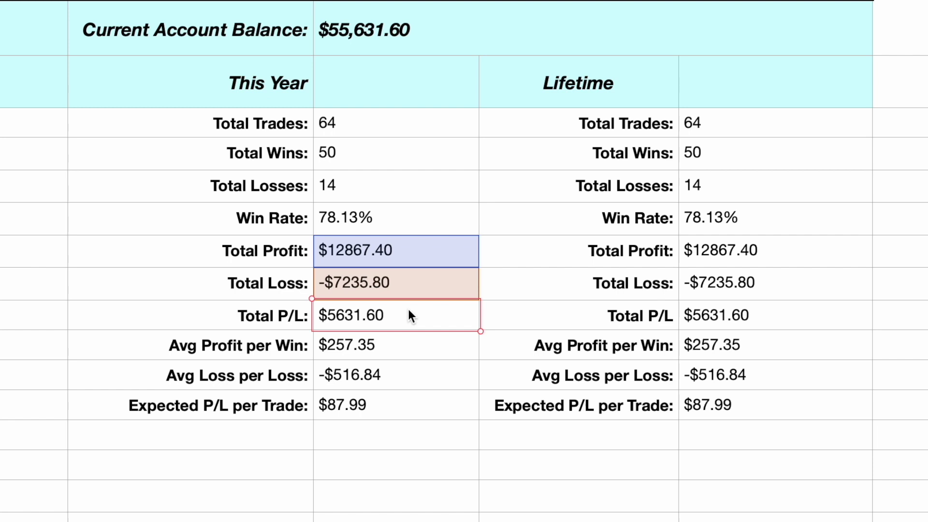
pyautogui.moveTo(190, 74); pyautogui.dragTo(358, 357)
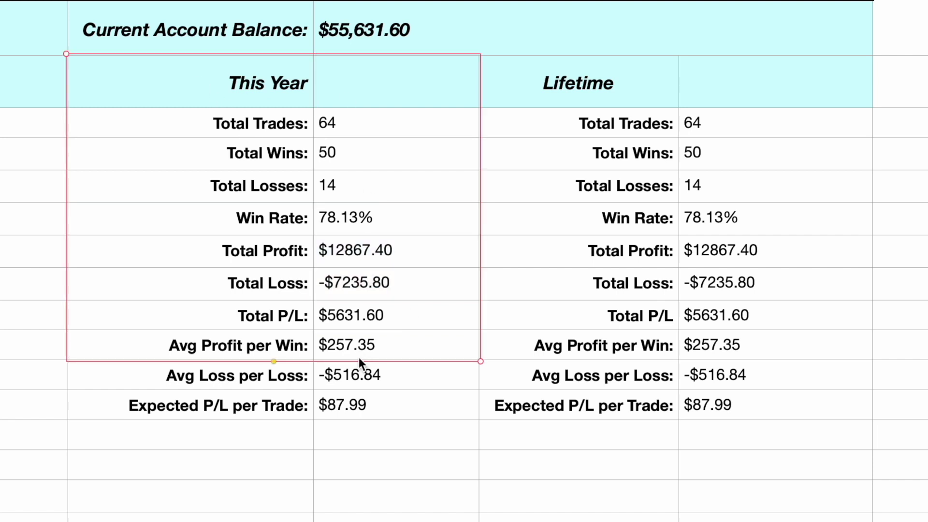
pyautogui.click(519, 77)
pyautogui.moveTo(519, 77); pyautogui.dragTo(738, 418)
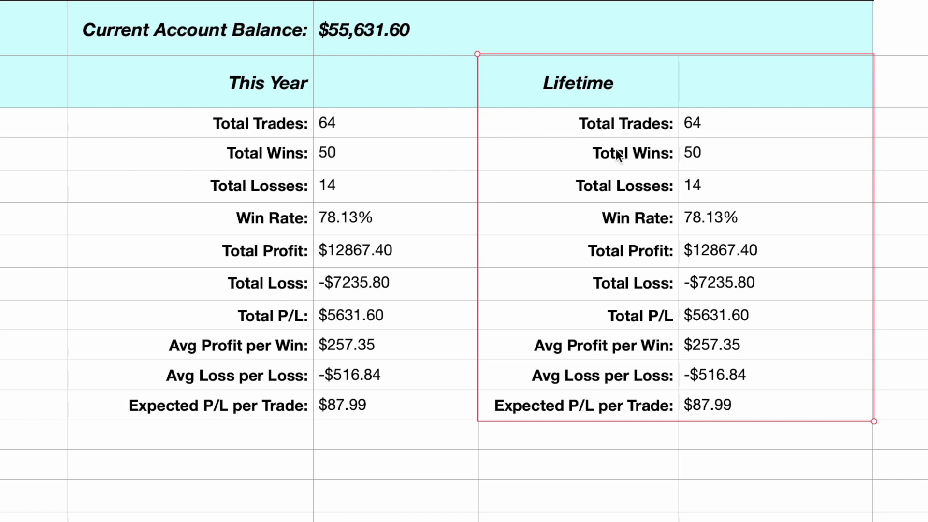
pyautogui.moveTo(242, 88); pyautogui.dragTo(363, 402)
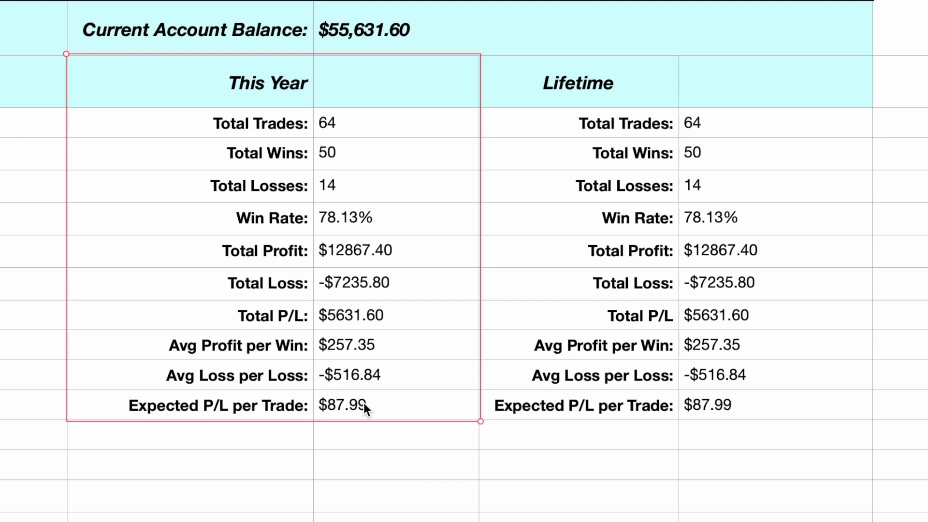
pyautogui.moveTo(547, 78); pyautogui.dragTo(691, 437)
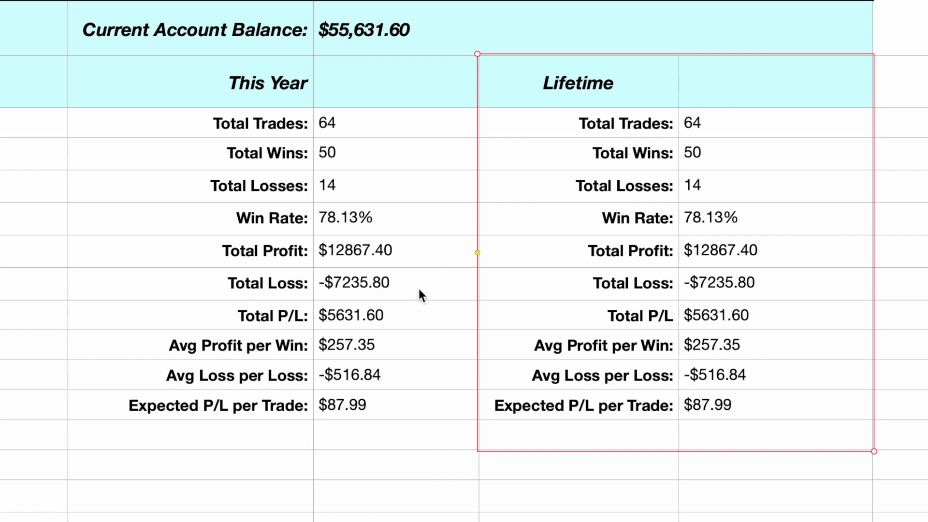
# - Check this year's total trades, total wins, total losses and win rate in December's Portfolio Statistics
pyautogui.click(393, 125)
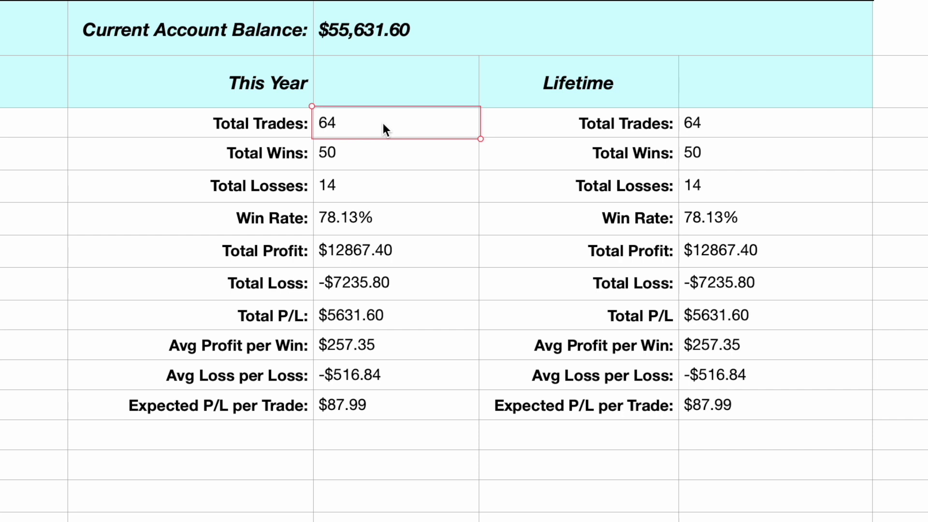
pyautogui.click(360, 159)
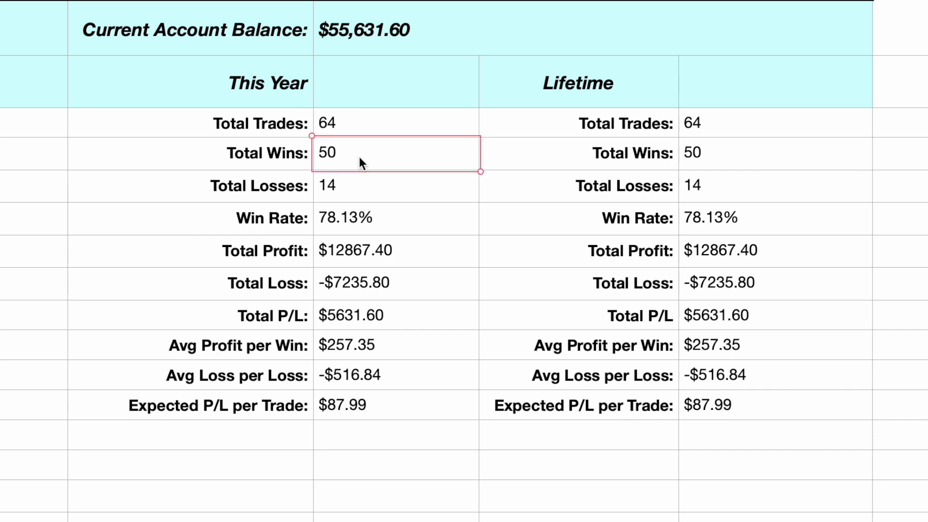
pyautogui.click(349, 190)
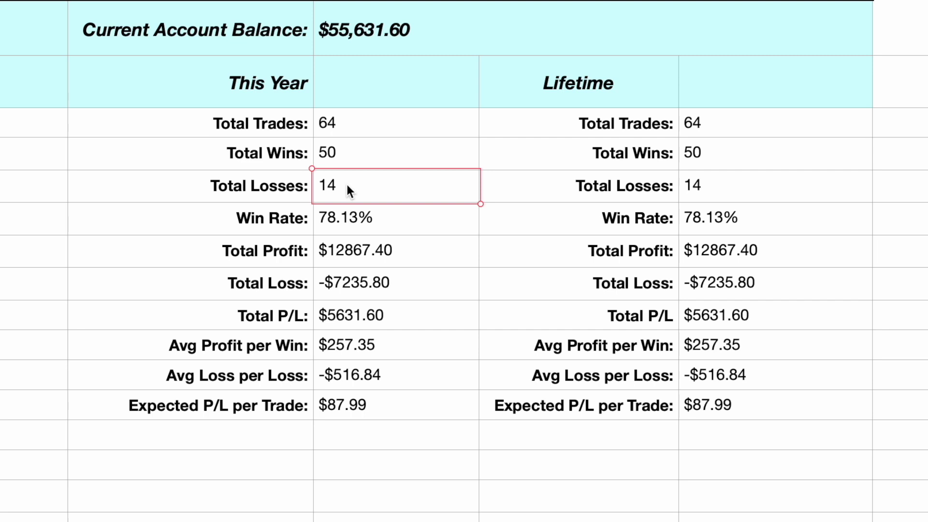
pyautogui.click(391, 215)
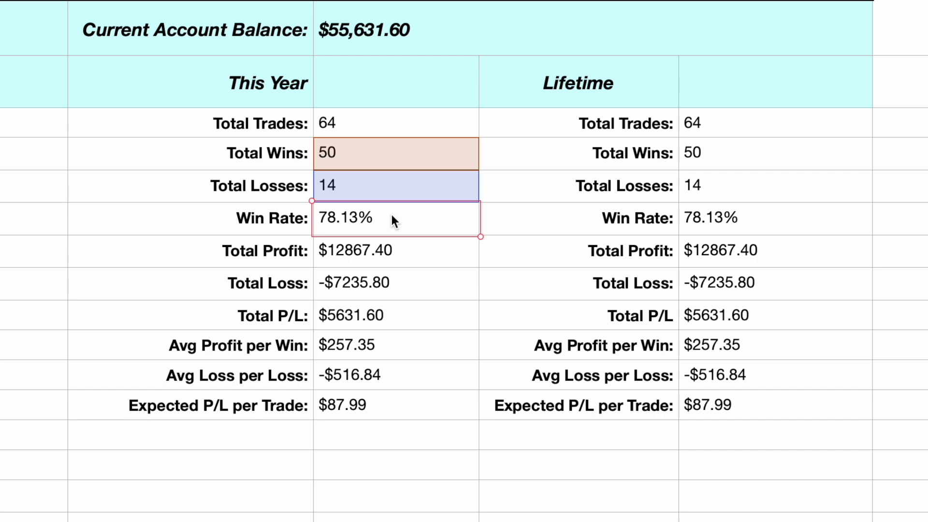
# - Check this year's total profit, total loss and total P/L in December's Portfolio Statistics
pyautogui.moveTo(404, 254); pyautogui.dragTo(399, 322)
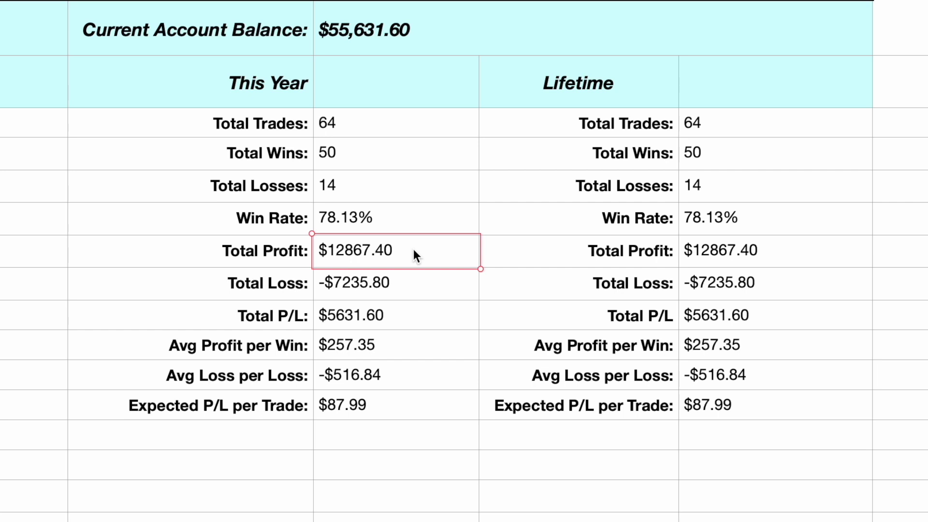
pyautogui.click(401, 284)
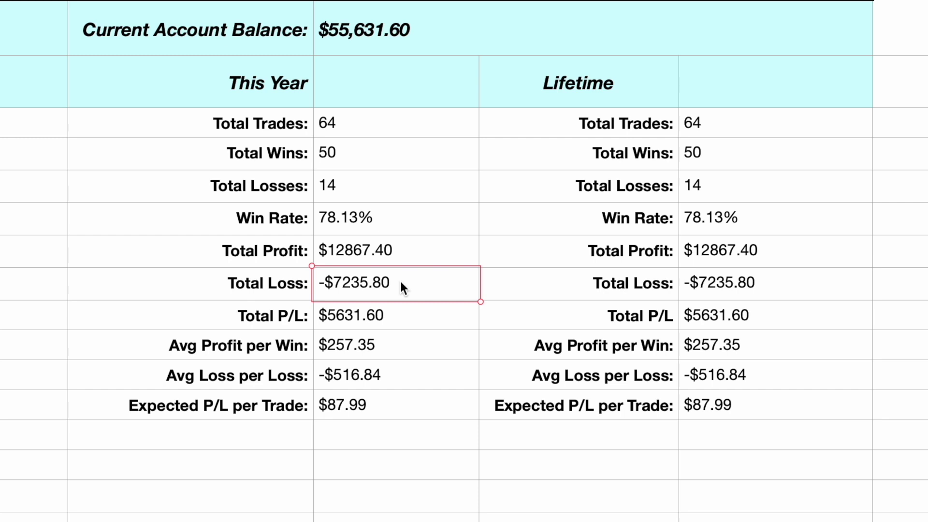
pyautogui.click(395, 317)
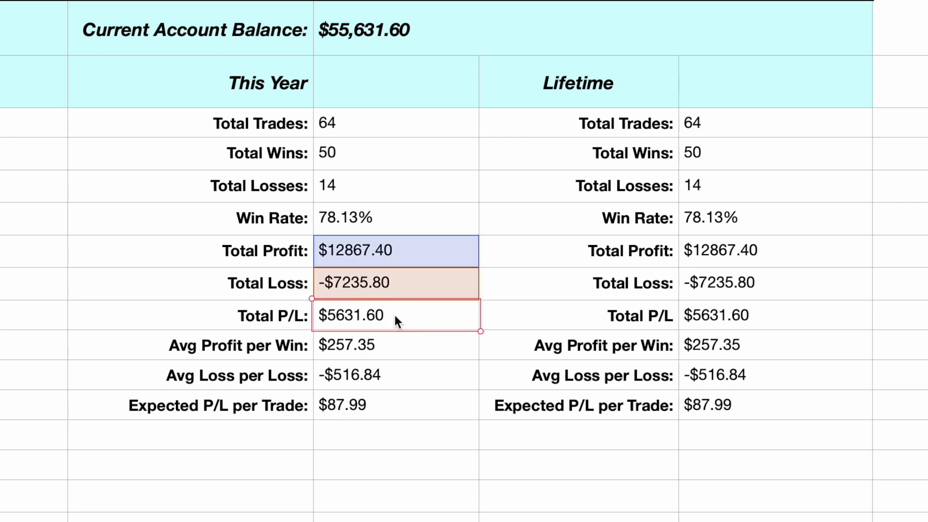
# - Highlight this year's average profit, average loss and expected P/L rows, and check average profit per win and average loss per loss
pyautogui.moveTo(266, 352); pyautogui.dragTo(355, 411)
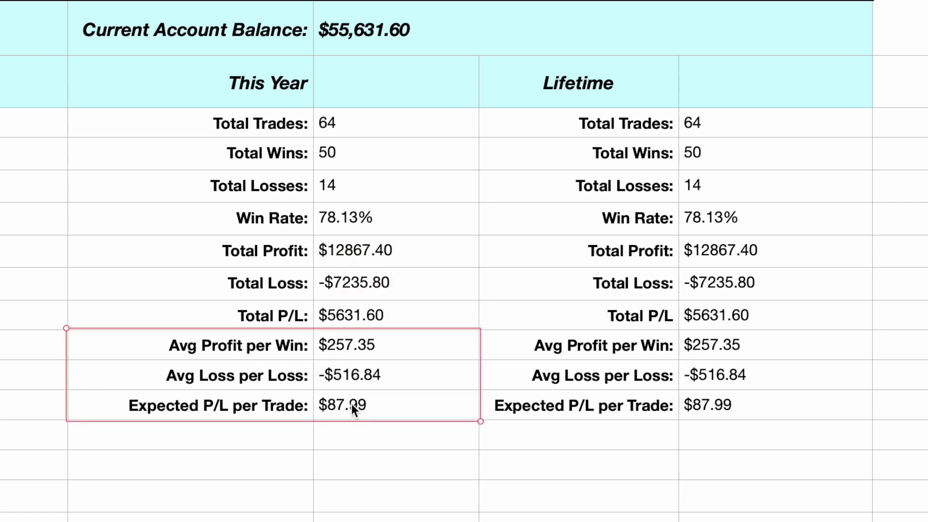
pyautogui.click(385, 350)
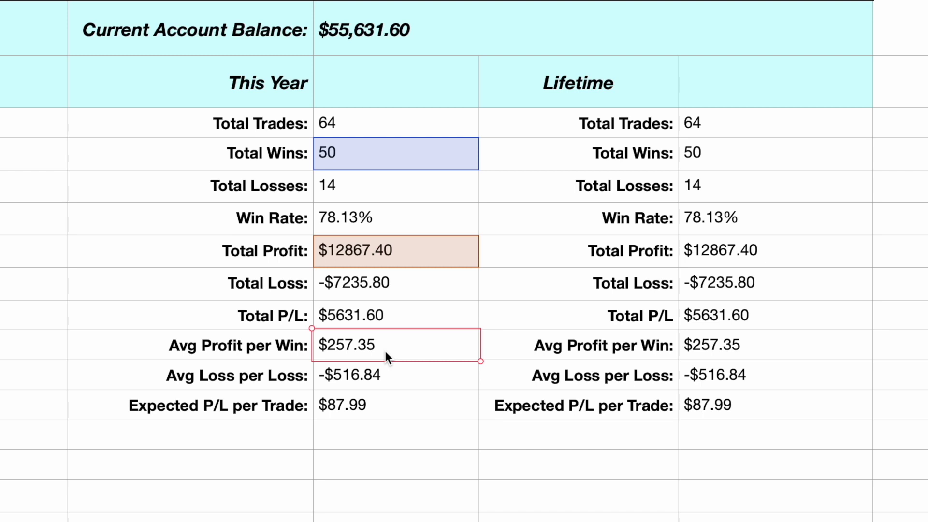
pyautogui.click(389, 376)
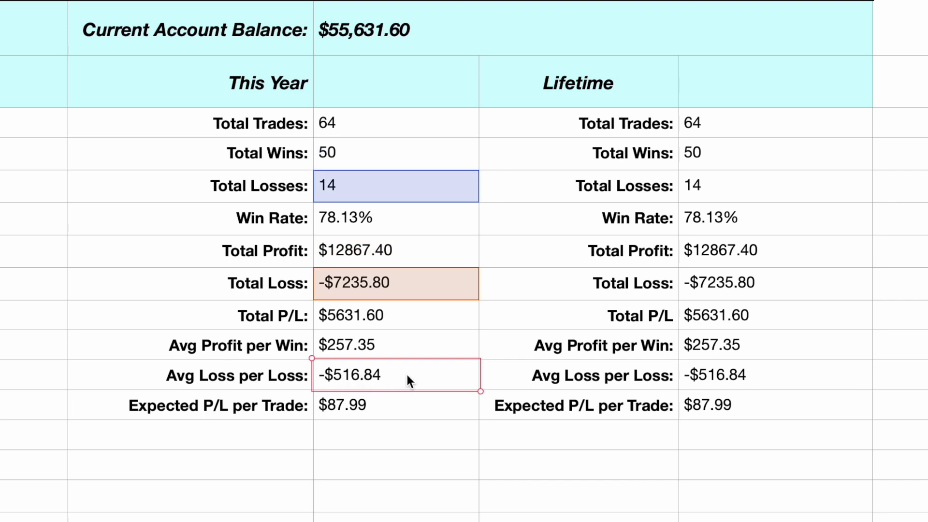
# - Check this year's win rate against the average profit per win and average loss per loss in December's Portfolio Statistics
pyautogui.click(409, 344)
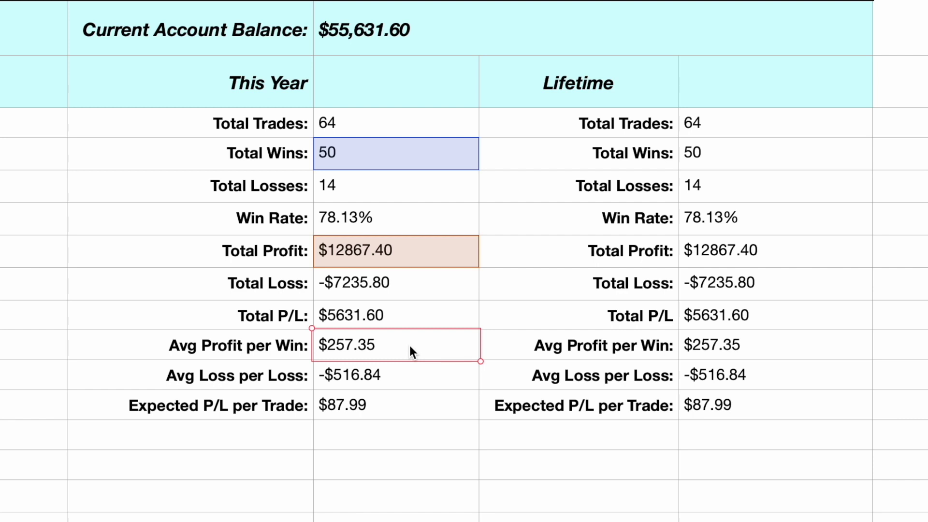
pyautogui.click(406, 220)
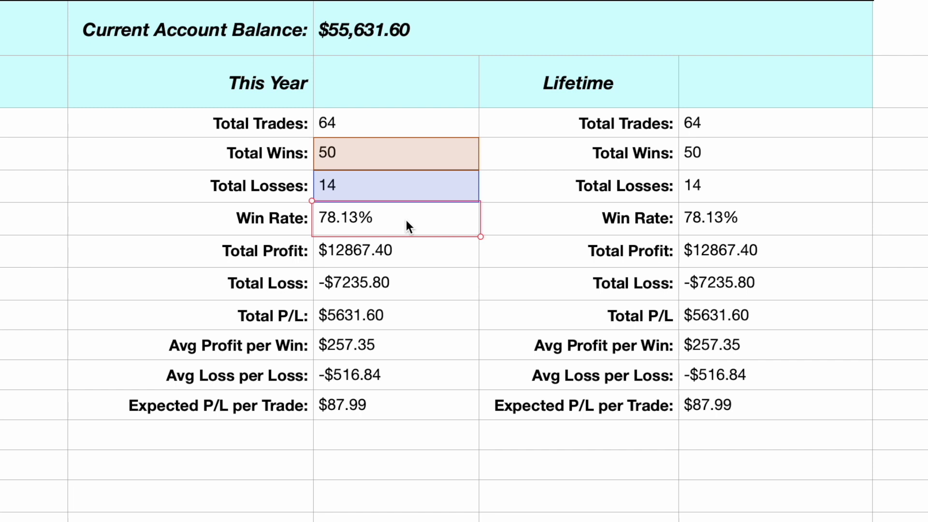
pyautogui.click(370, 376)
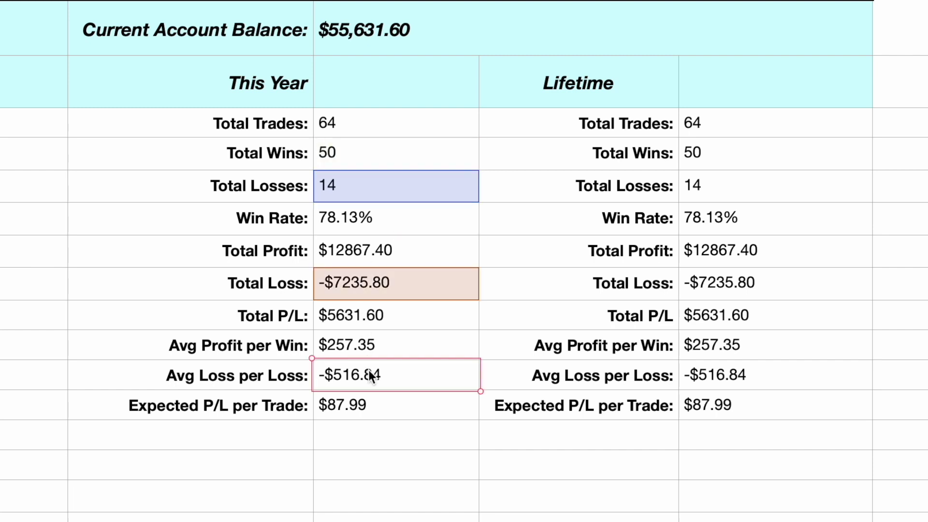
pyautogui.click(395, 349)
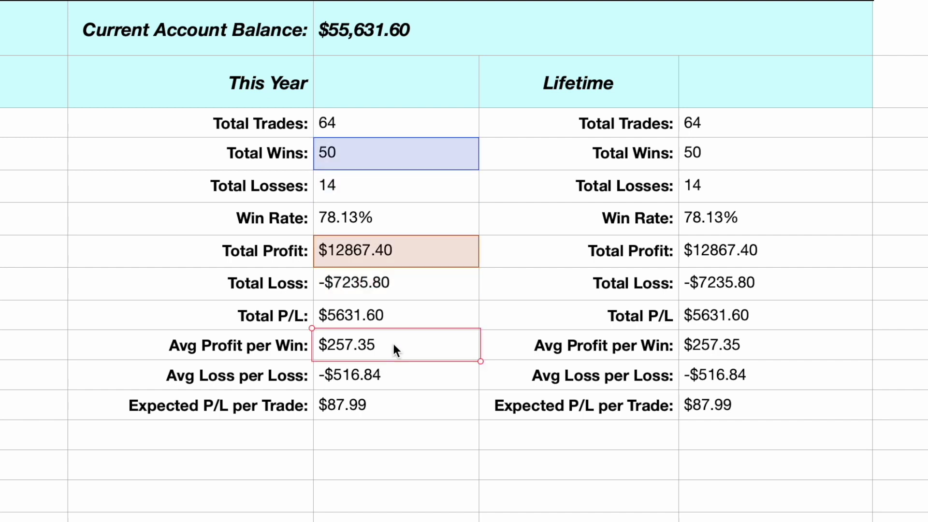
# - Check this year's expected P/L per trade against the total P/L in December's Portfolio Statistics
pyautogui.click(281, 409)
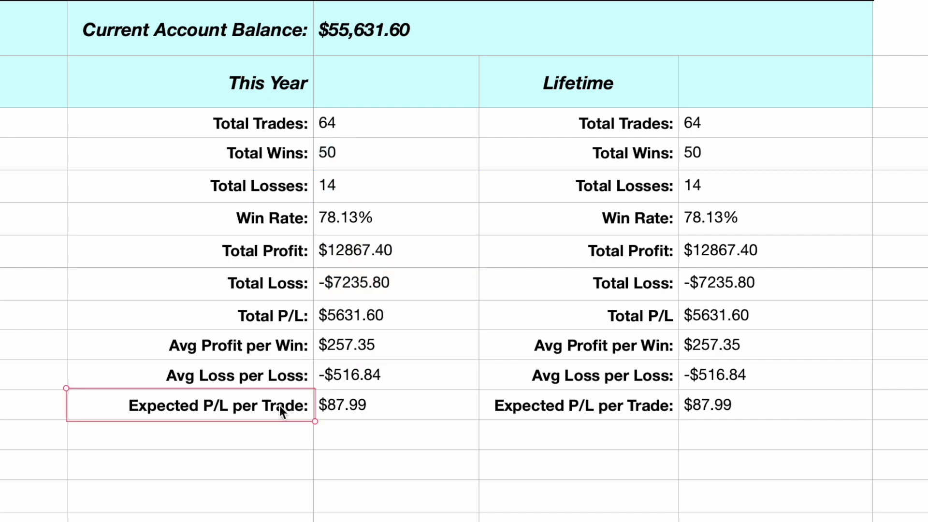
pyautogui.click(379, 409)
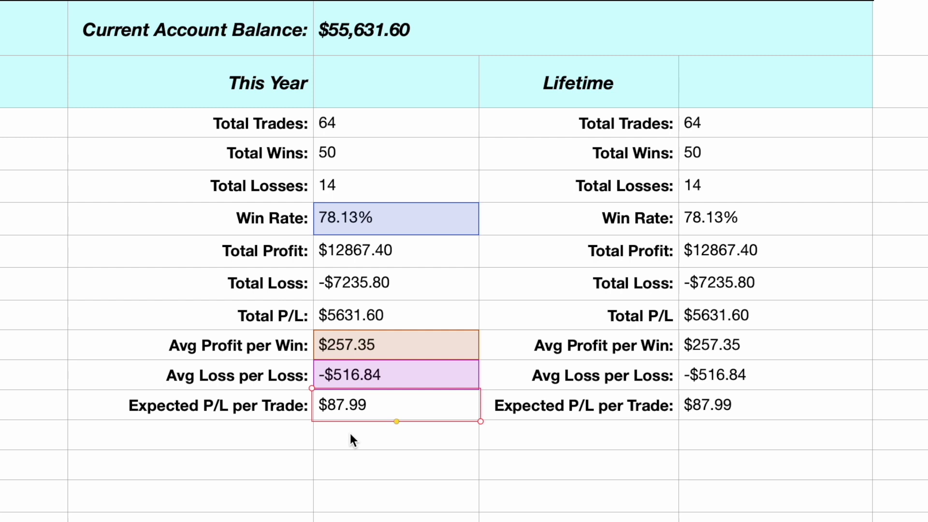
pyautogui.click(413, 317)
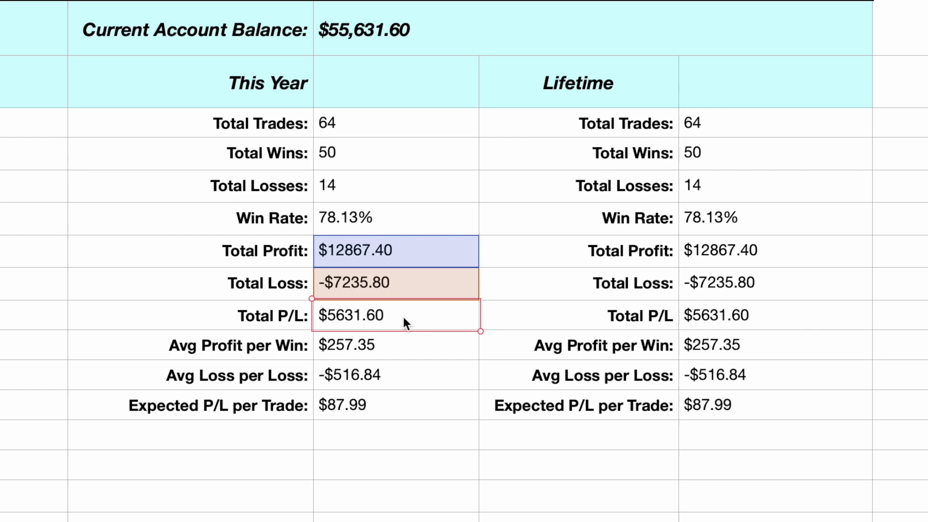
pyautogui.click(366, 403)
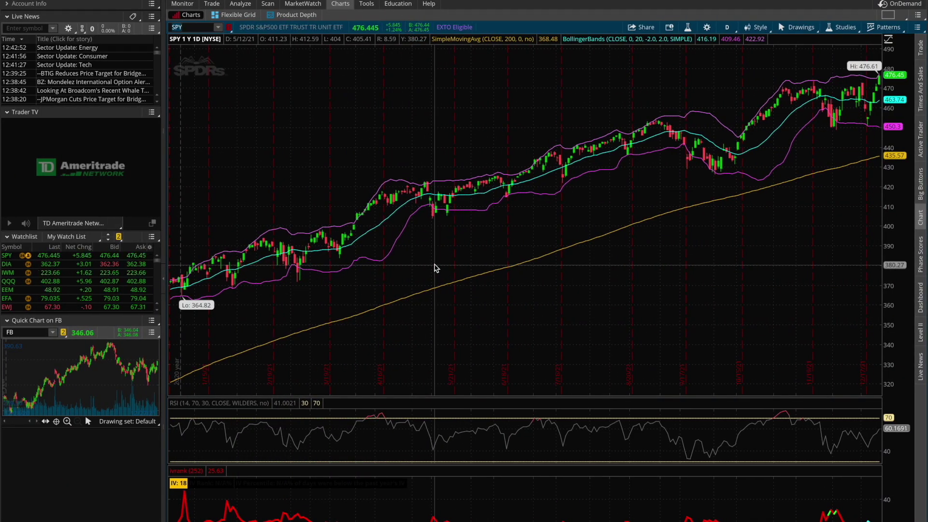
# - Load the EWZ chart in thinkorswim, enlarge the IV Rank pane and narrow the chart to recent months
pyautogui.press('BackSpace')
pyautogui.press('BackSpace')
pyautogui.press('BackSpace')
pyautogui.write('EWZ')
pyautogui.press('Return')
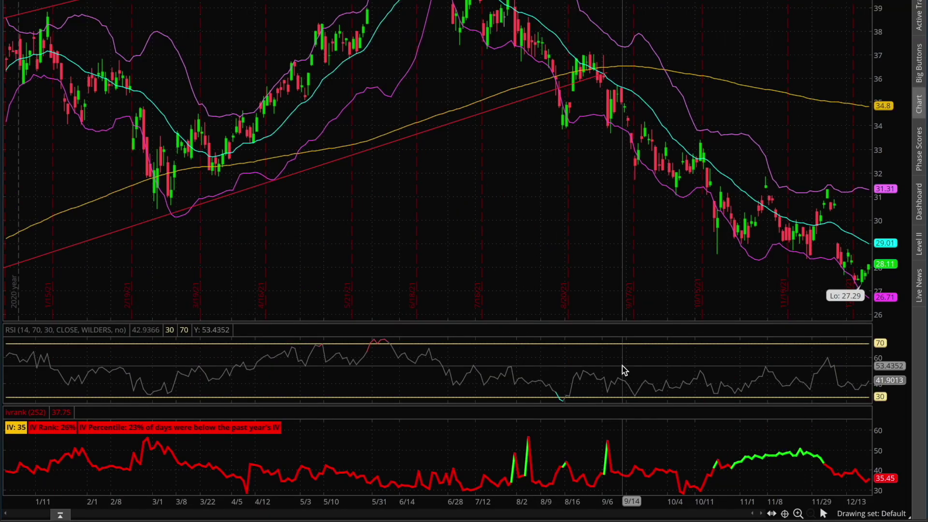
pyautogui.moveTo(641, 403); pyautogui.dragTo(661, 336)
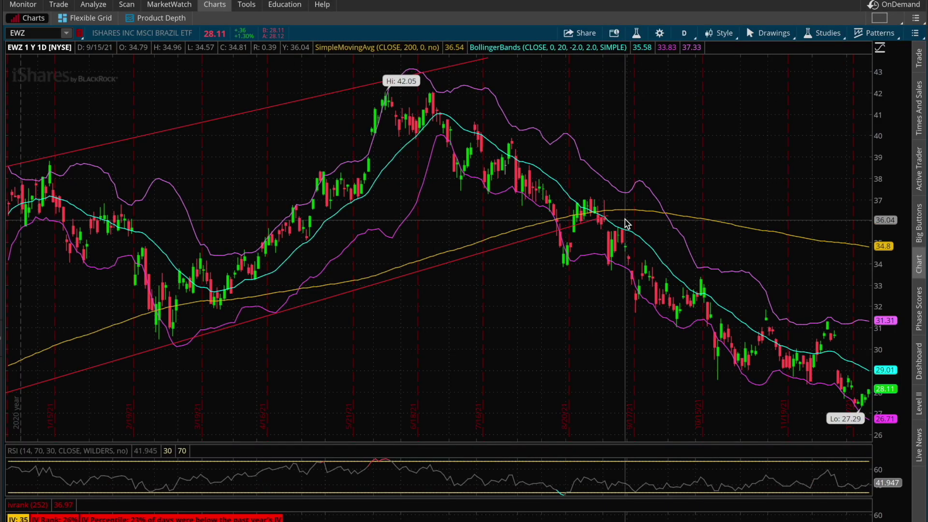
pyautogui.scroll(3, 531, 63)
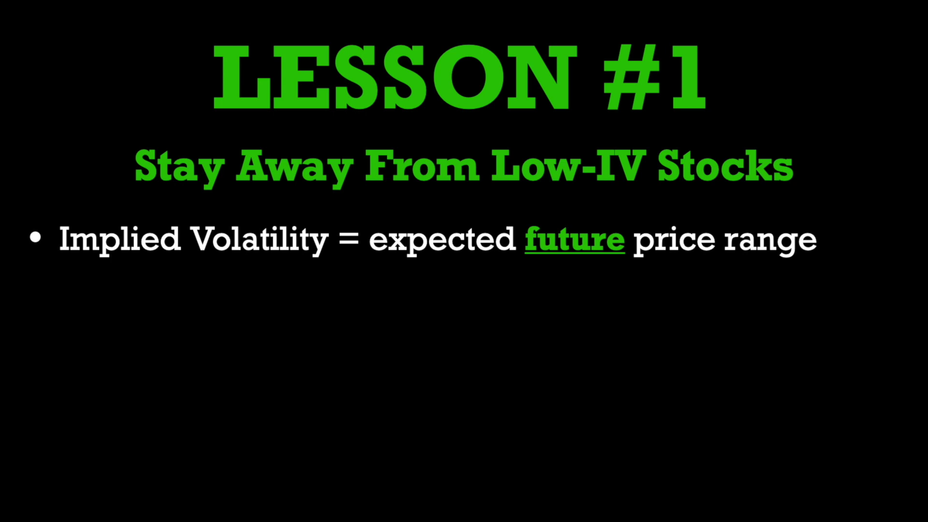
pyautogui.press('Right')
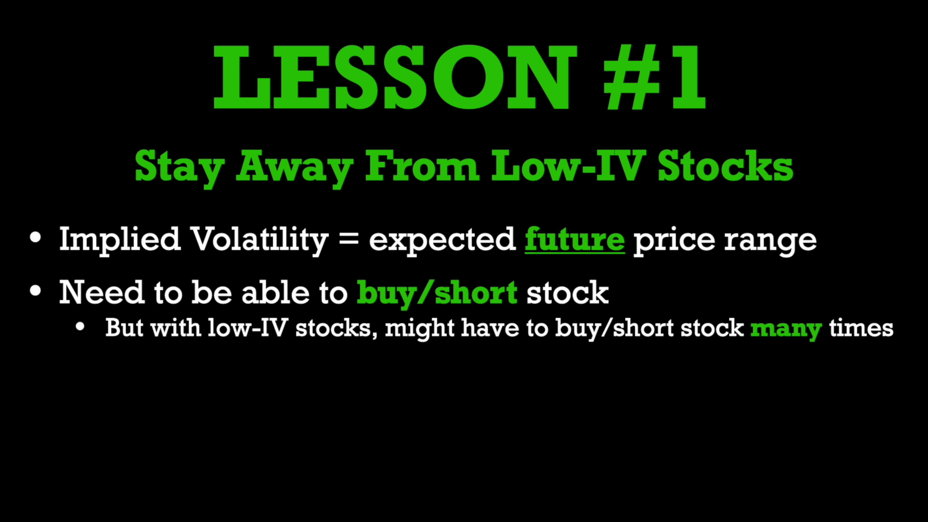
pyautogui.press('Right')
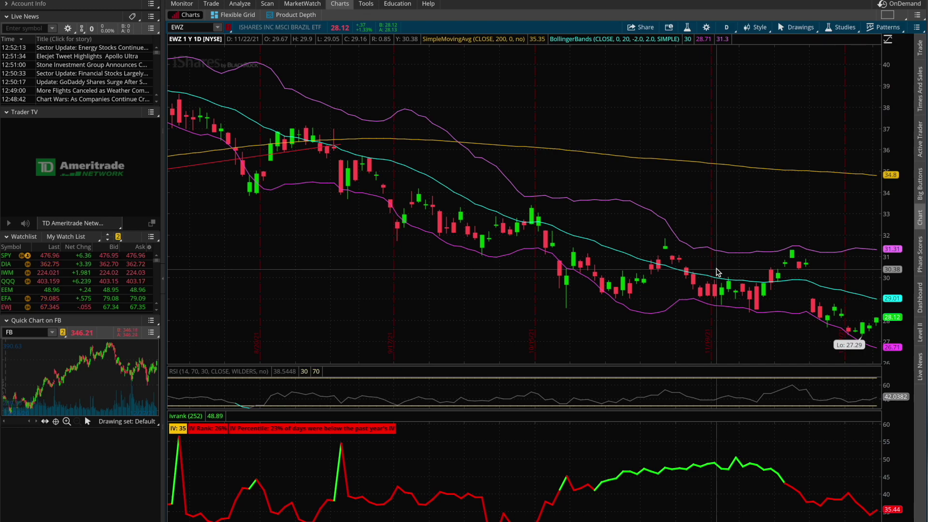
# - Return to the trading log in Numbers and highlight the EWZ 30-strike naked put row in November's sheet
pyautogui.hotkey('ctrl', 'Left')
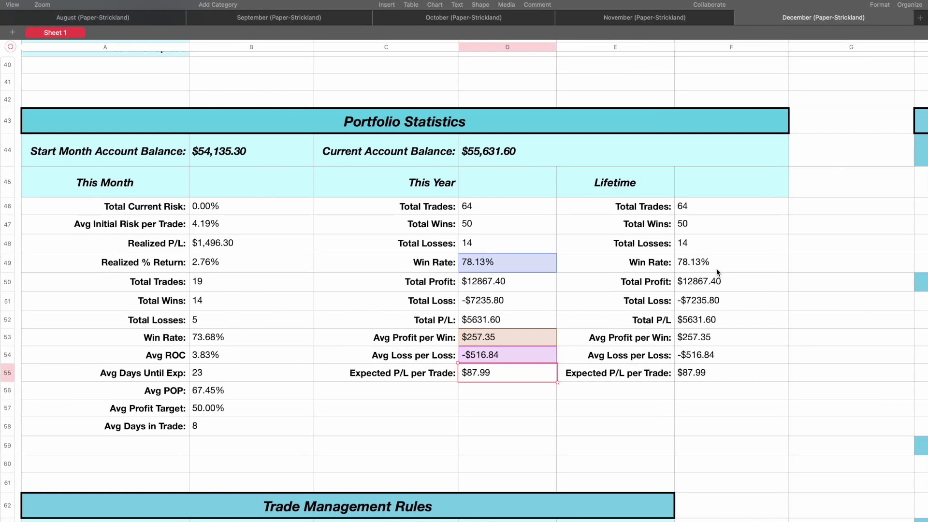
pyautogui.click(608, 18)
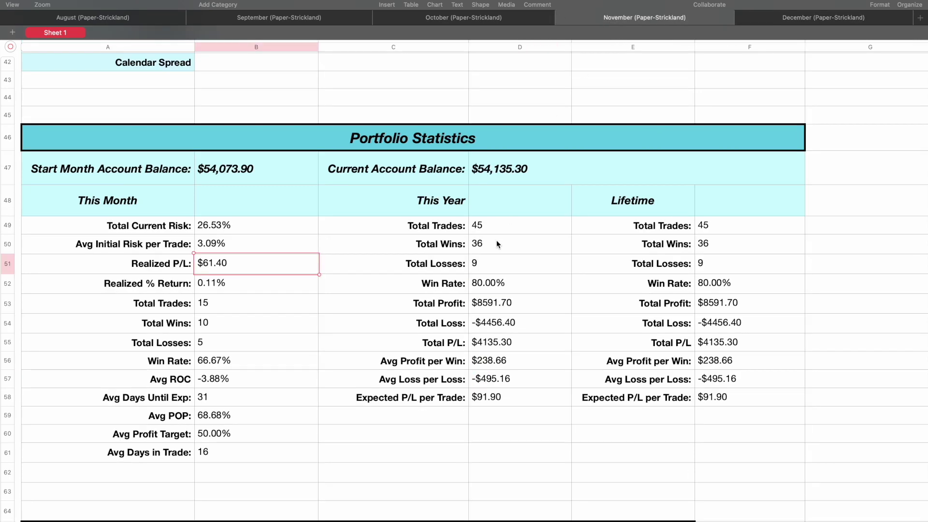
pyautogui.scroll(12, 498, 244)
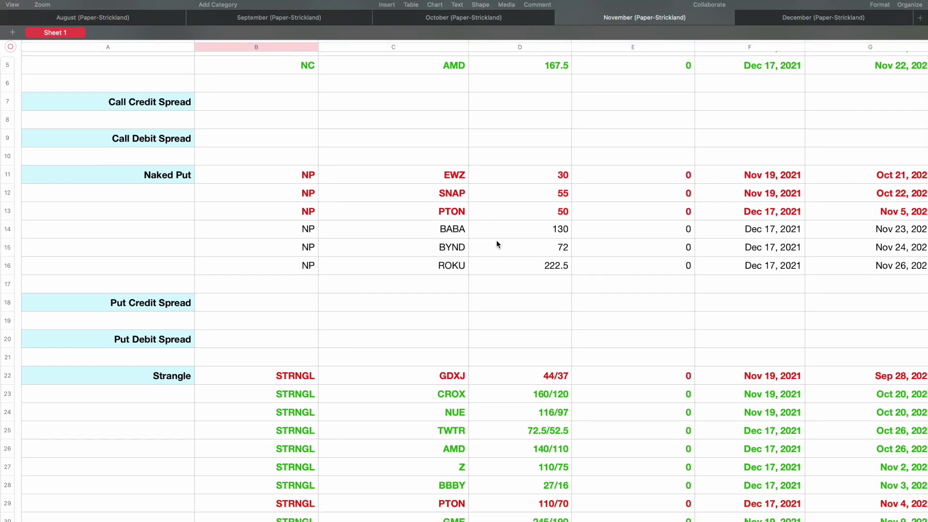
pyautogui.click(11, 176)
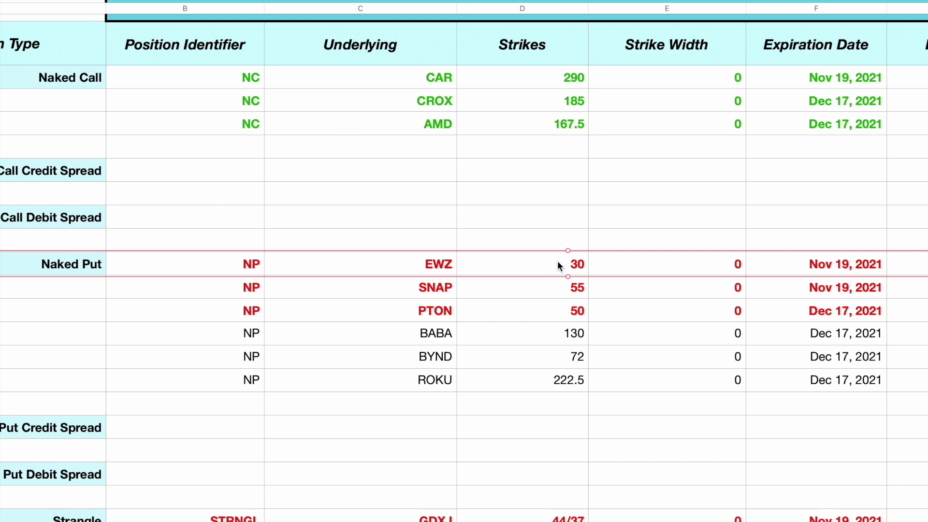
# - Examine the EWZ naked put's realized P/L in November's Trade Exit section, and return to the EWZ chart
pyautogui.hscroll(15, 557, 264)
pyautogui.hscroll(20, 558, 265)
pyautogui.scroll(2, 558, 265)
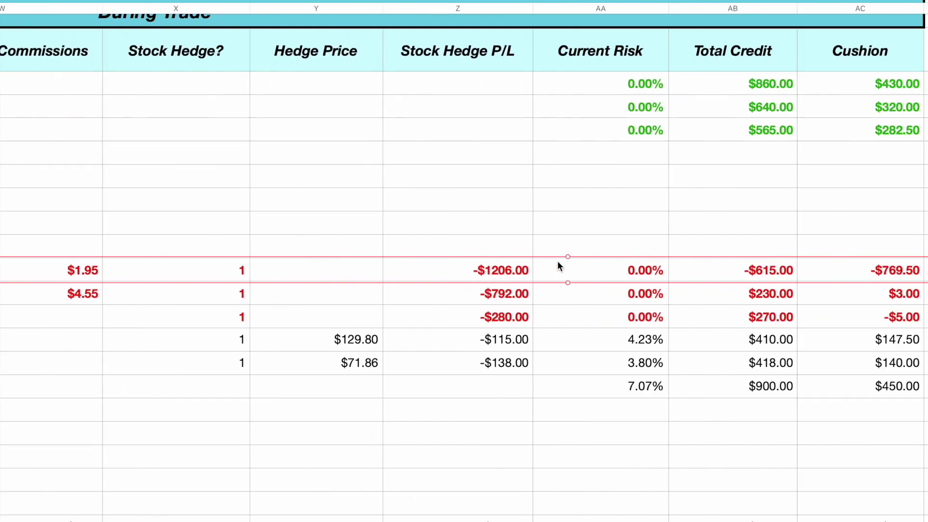
pyautogui.scroll(-1, 558, 266)
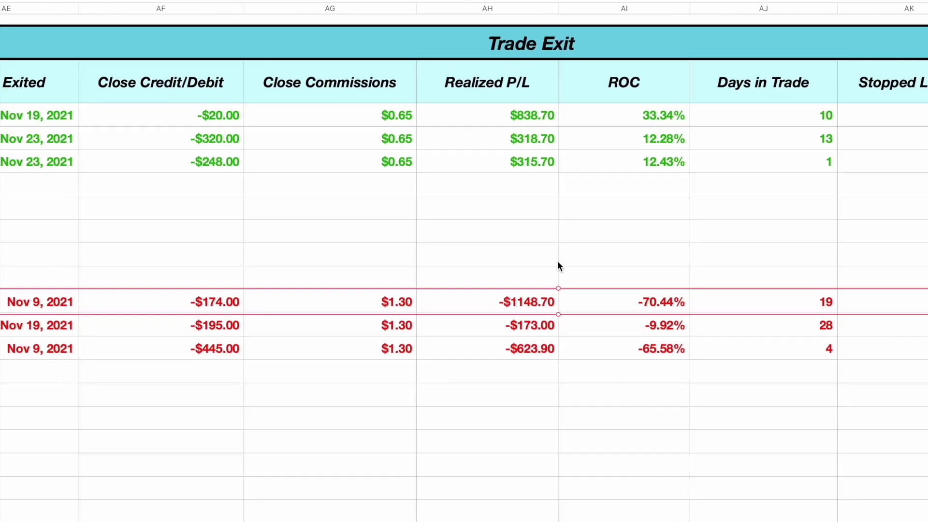
pyautogui.moveTo(529, 90); pyautogui.dragTo(540, 357)
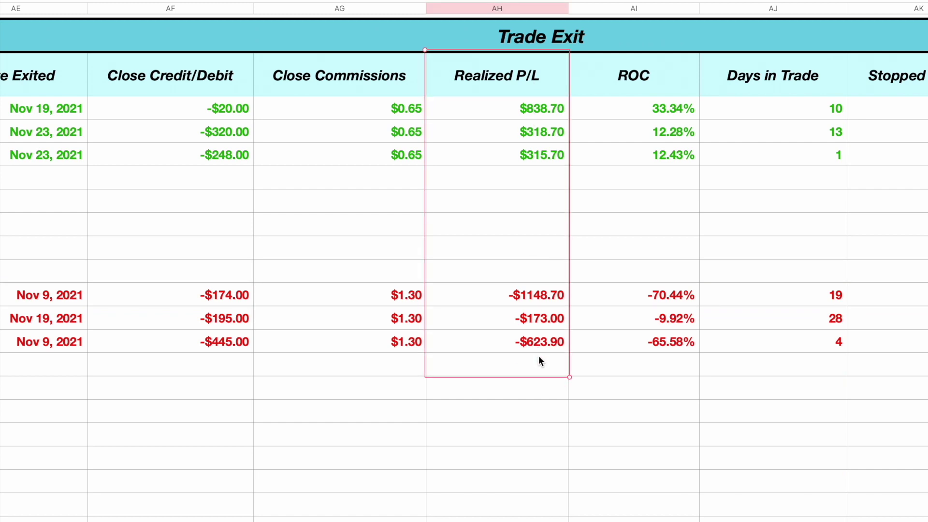
pyautogui.click(483, 294)
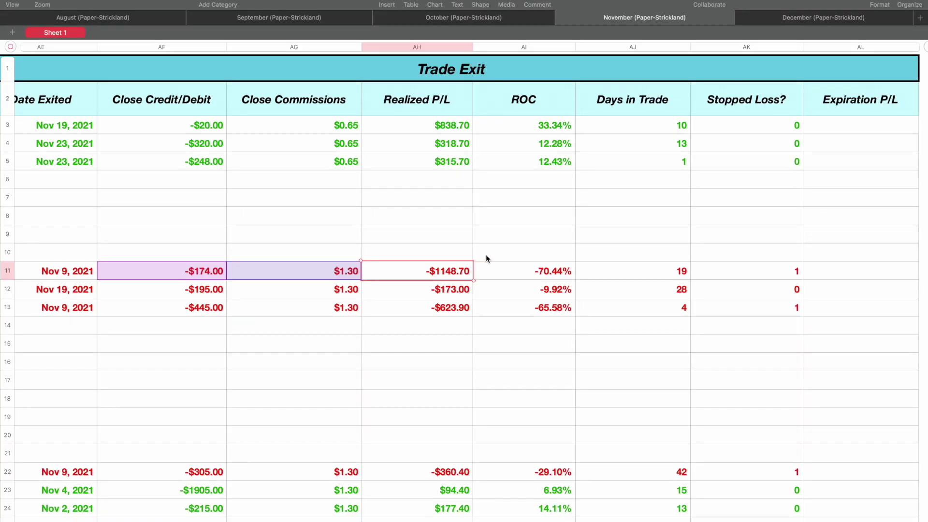
pyautogui.hotkey('ctrl', 'Right')
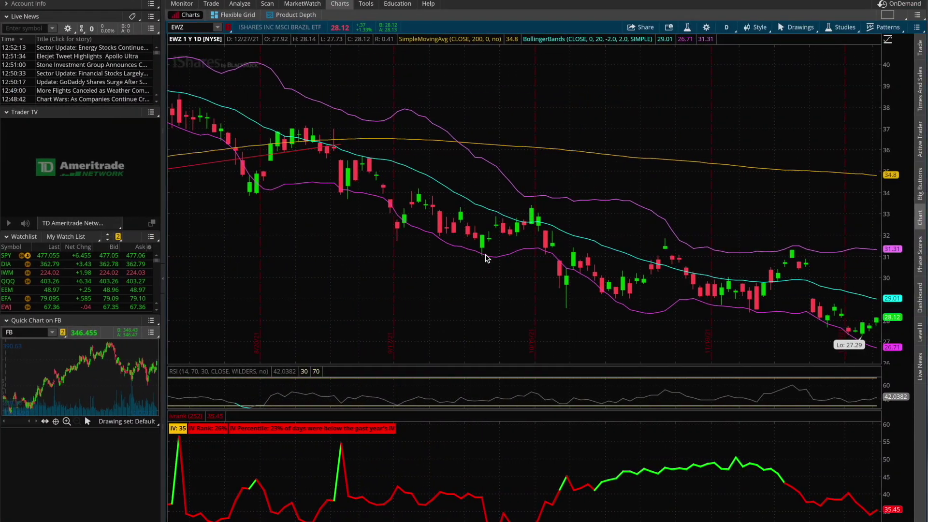
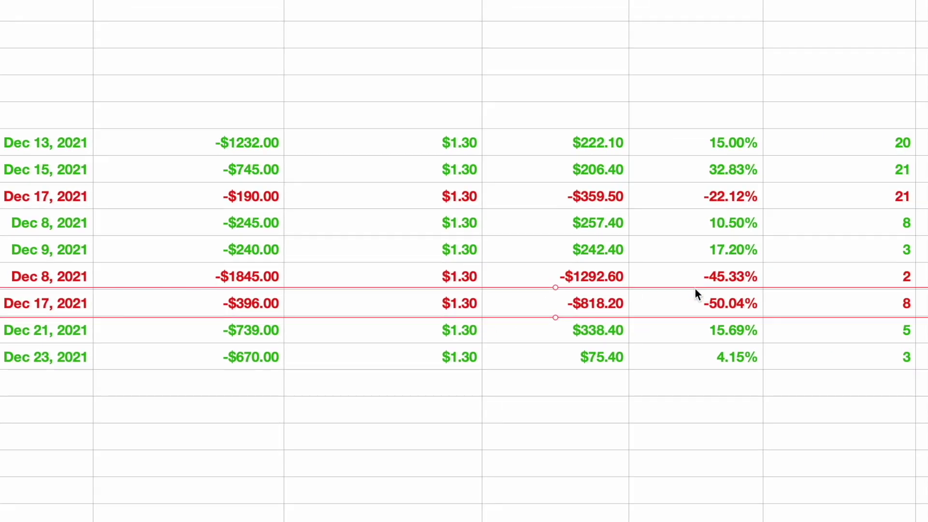
# - Check the realized P/L in row 29 of December's log, and load the GME chart in thinkorswim
pyautogui.click(556, 307)
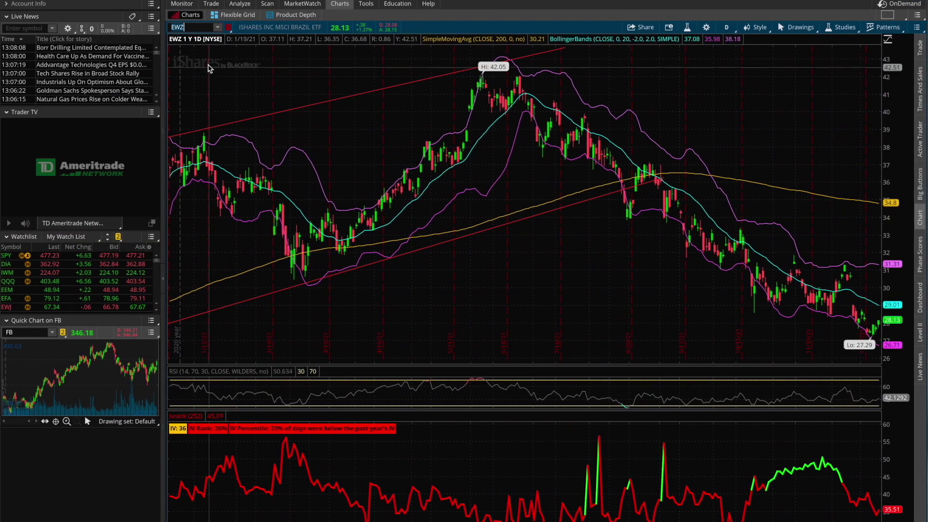
pyautogui.write('GME')
pyautogui.press('Return')
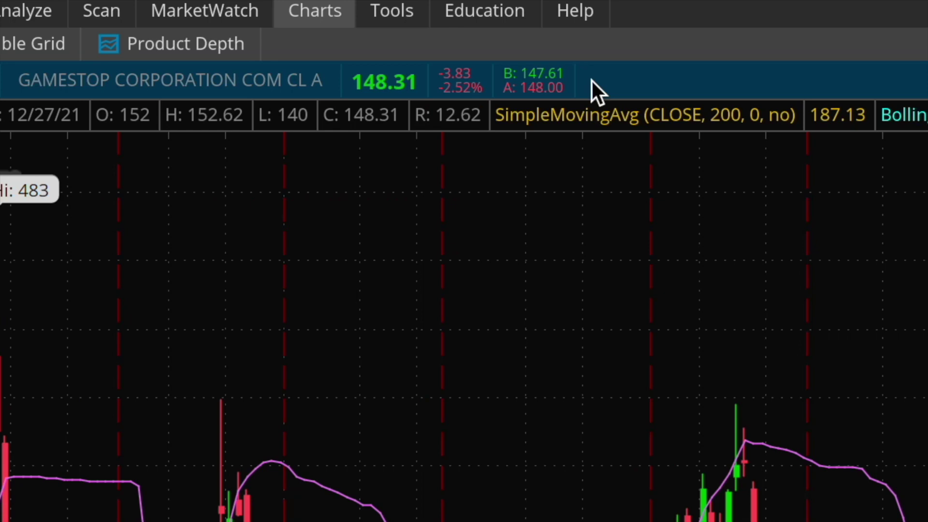
# - Load the NVDA chart and open NVDA's option chain to check its bid/ask spread and borrow status
pyautogui.write('NVDA')
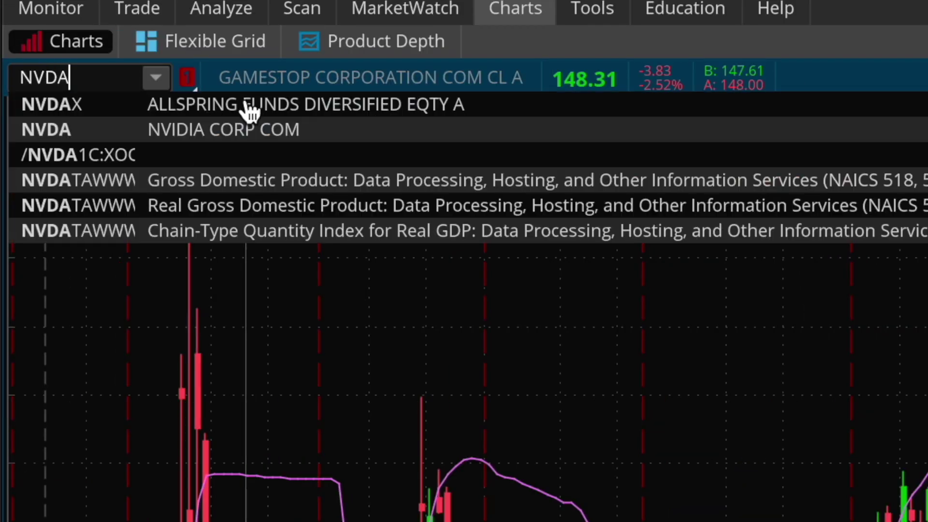
pyautogui.press('Return')
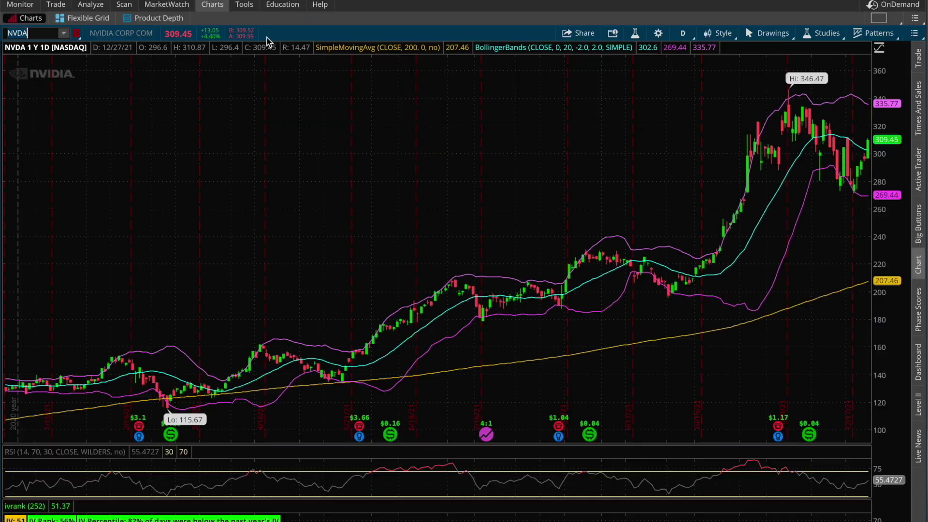
pyautogui.click(155, 14)
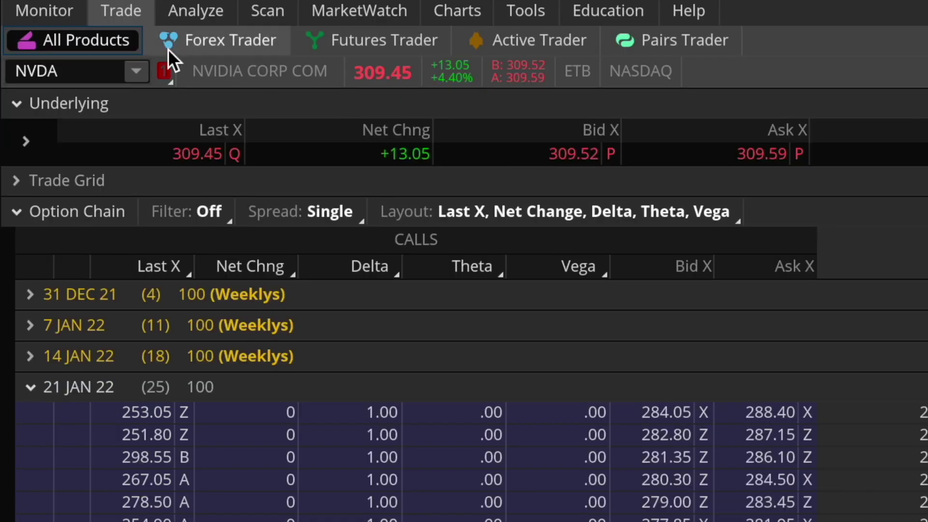
# - Load GME's option chain and quote to compare its bid/ask spread and borrow status with NVDA's
pyautogui.click(74, 70)
pyautogui.write('GME')
pyautogui.press('Return')
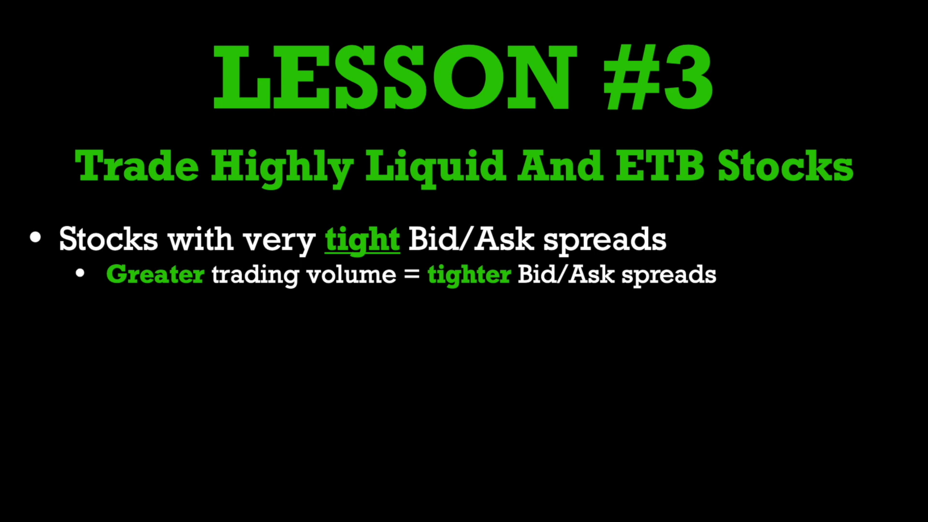
pyautogui.press('Right')
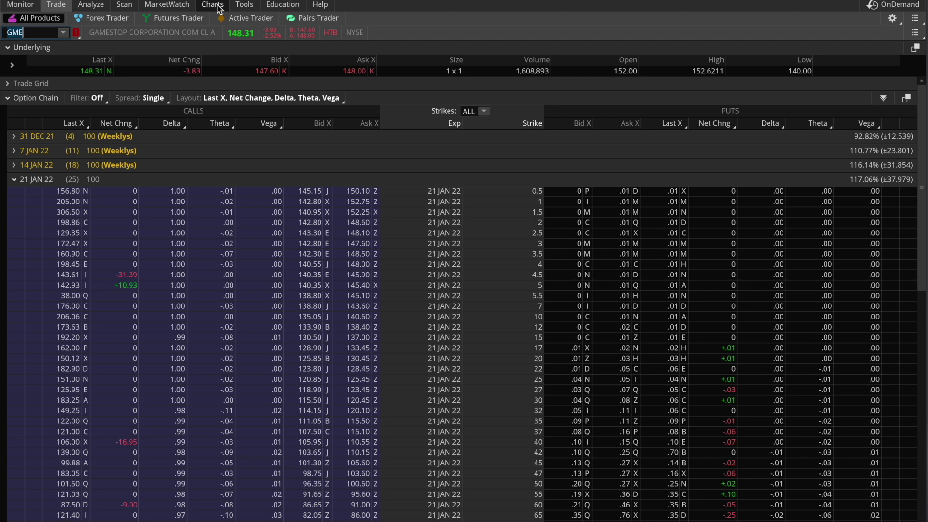
# - Open the GME price chart and narrow it to recent months
pyautogui.click(213, 5)
pyautogui.moveTo(638, 61); pyautogui.dragTo(924, 58)
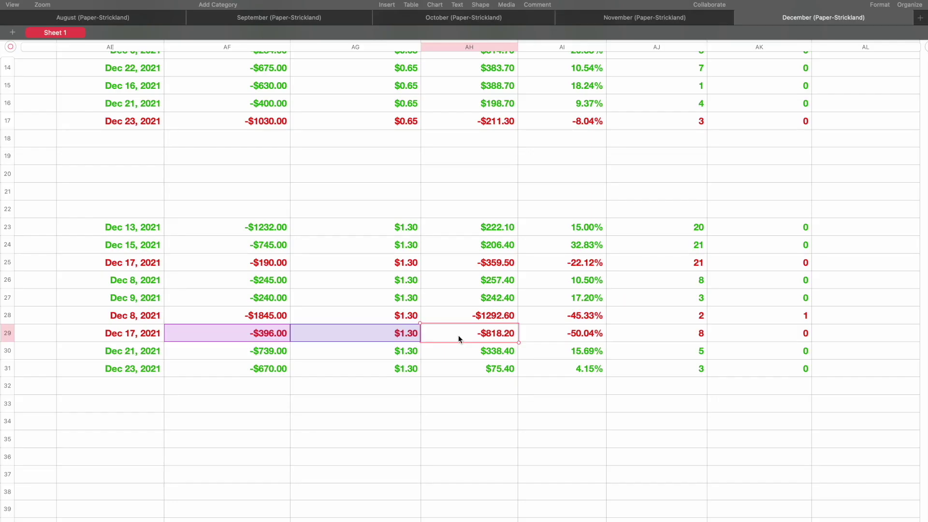
# - Switch from December's log back to thinkorswim and check GME's borrow status beside its quote on the trading page
pyautogui.hotkey('ctrl', 'Right')
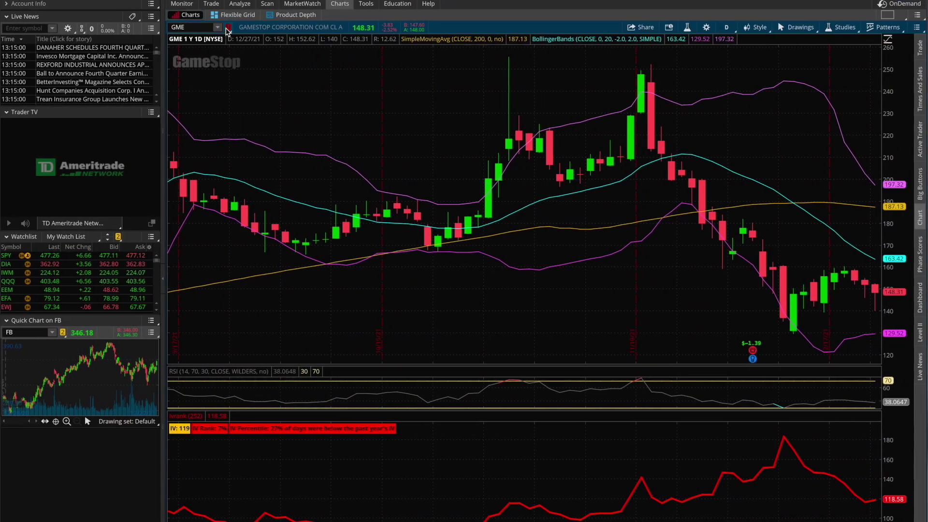
pyautogui.click(212, 4)
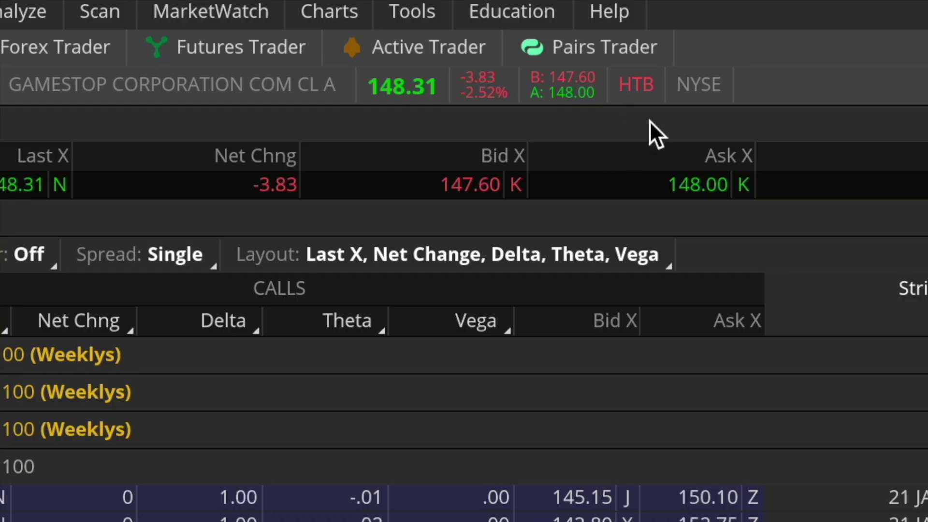